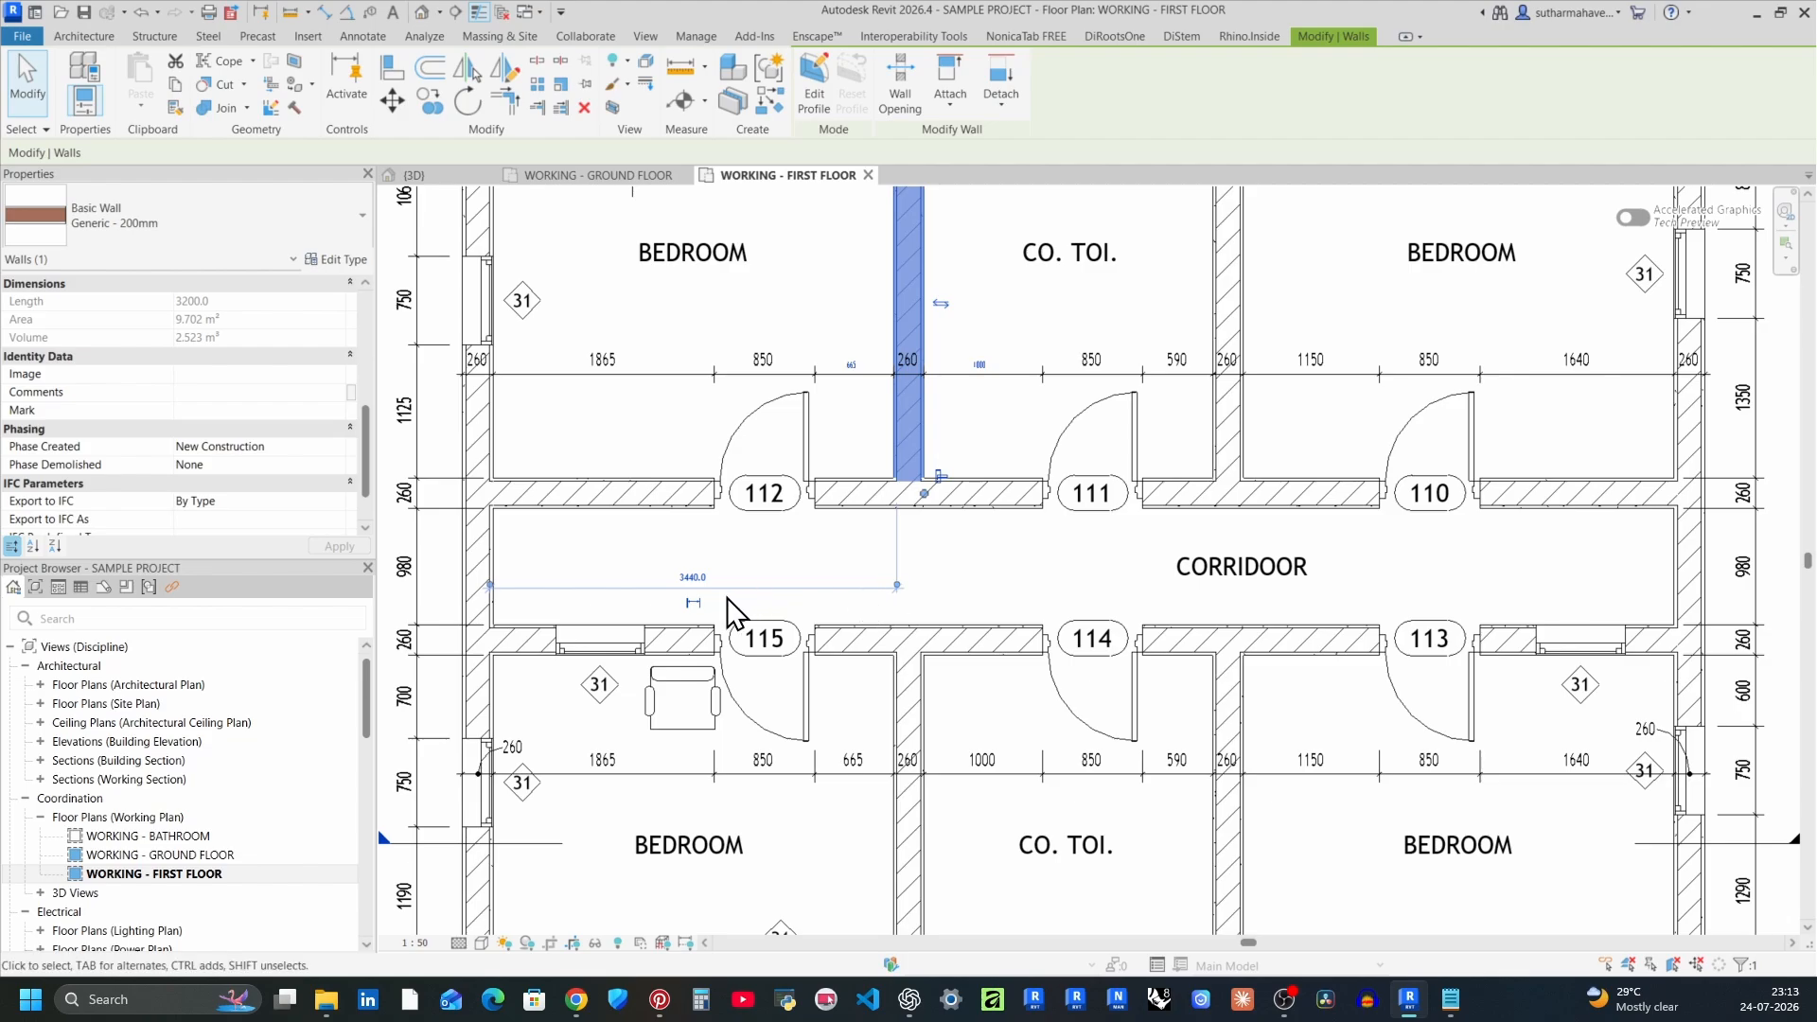
# Convert the temporary dimension of the wall between the upper bedroom and CO. TOI. into a permanent dimension in the corridor.
pyautogui.scroll(1, 842, 681)
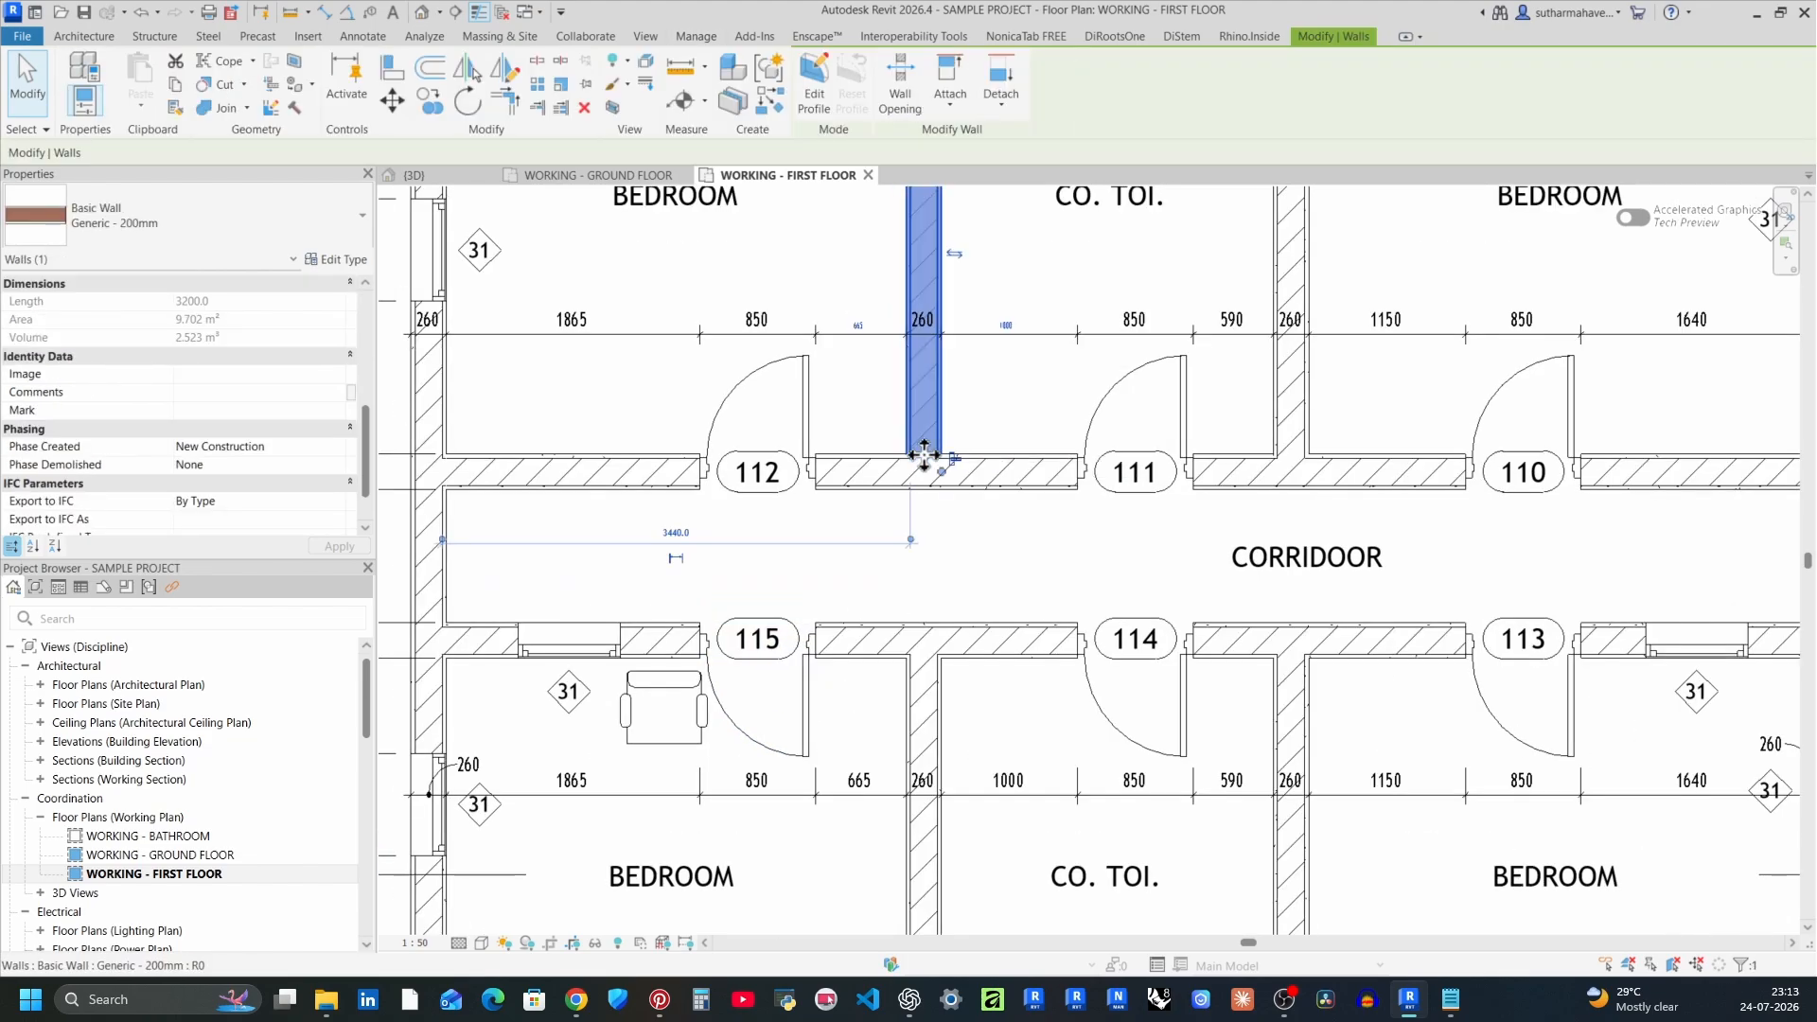
pyautogui.click(675, 559)
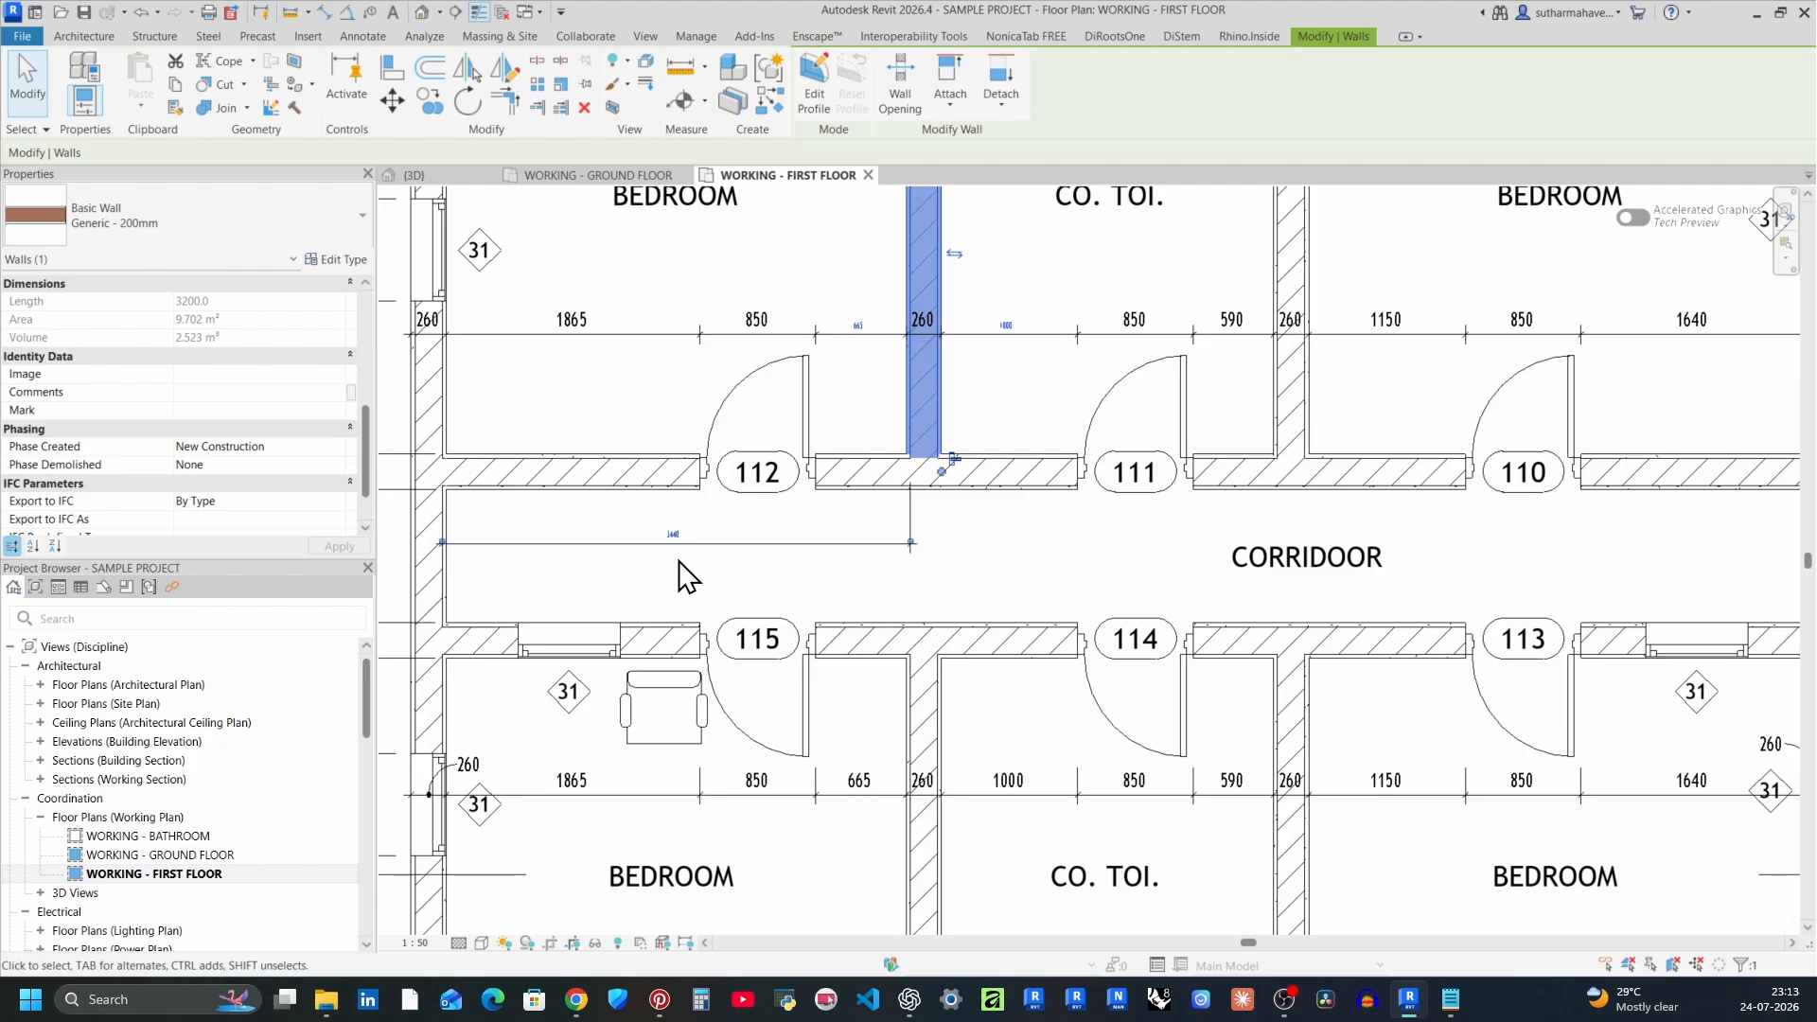
pyautogui.click(681, 567)
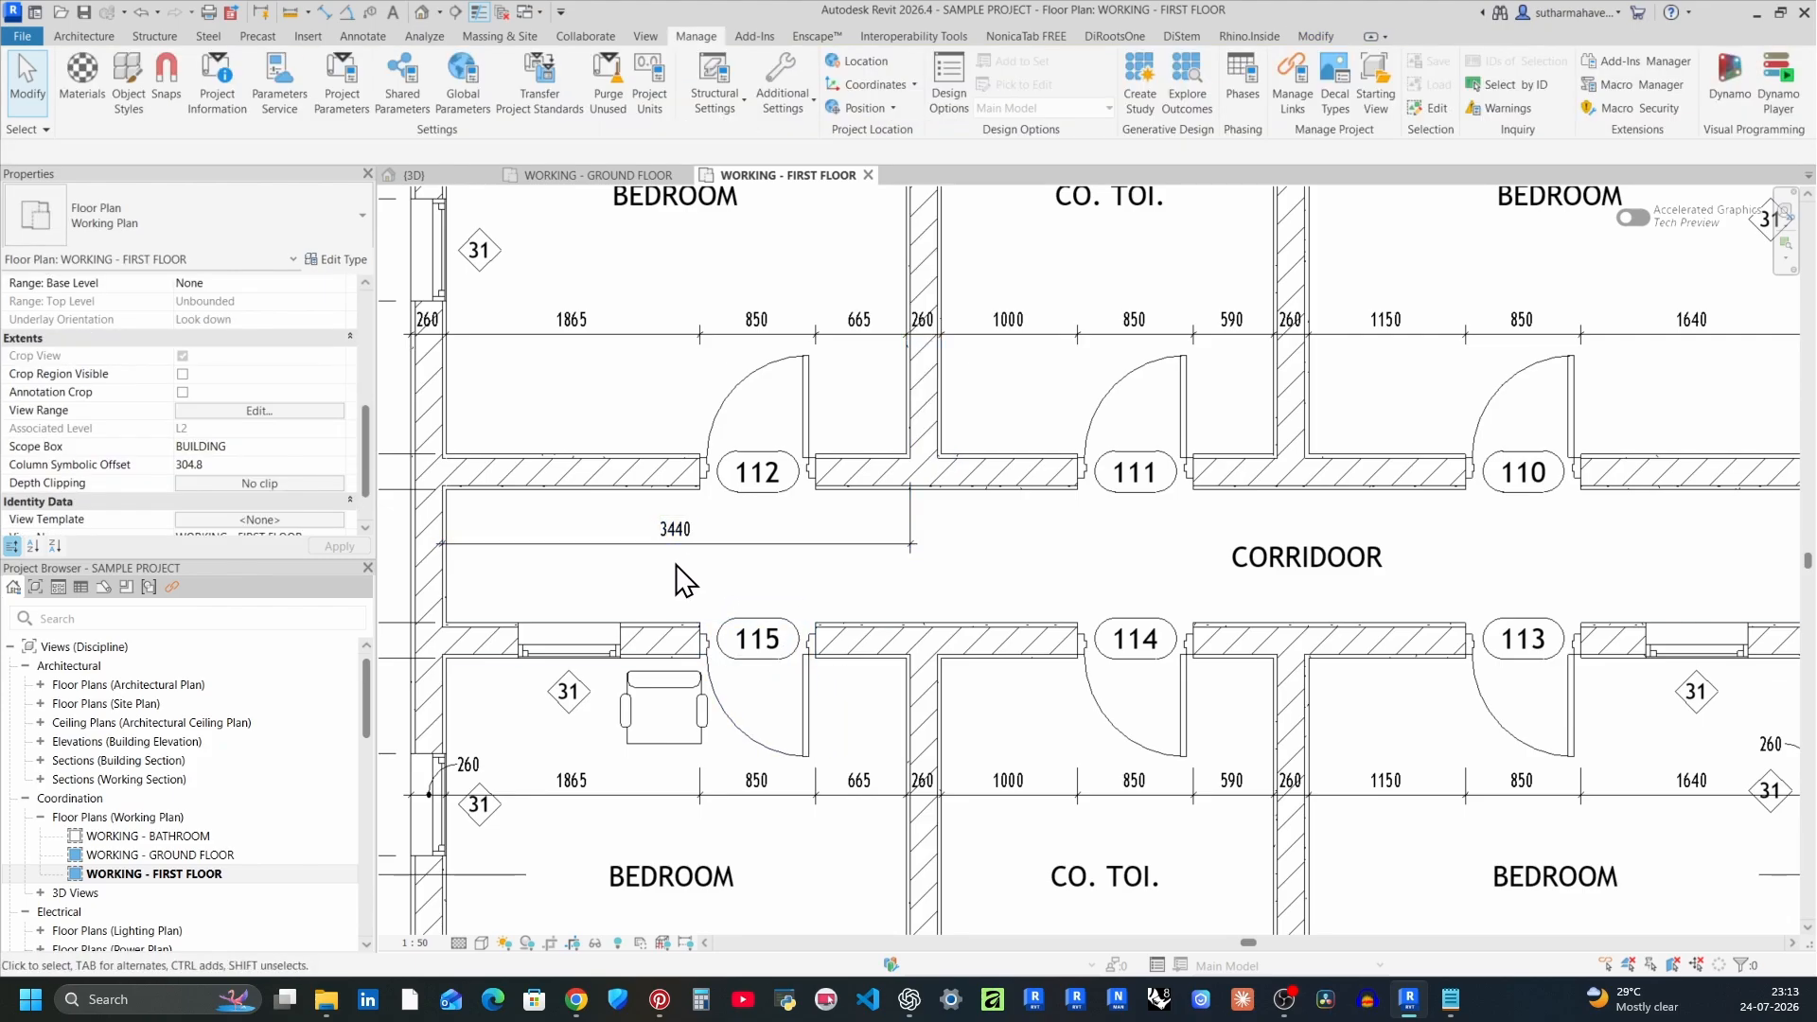
# Delete the permanent dimension placed across the corridor.
pyautogui.click(785, 544)
pyautogui.moveTo(792, 578); pyautogui.dragTo(831, 692, button='middle')
pyautogui.press('Delete')
pyautogui.scroll(-1, 883, 597)
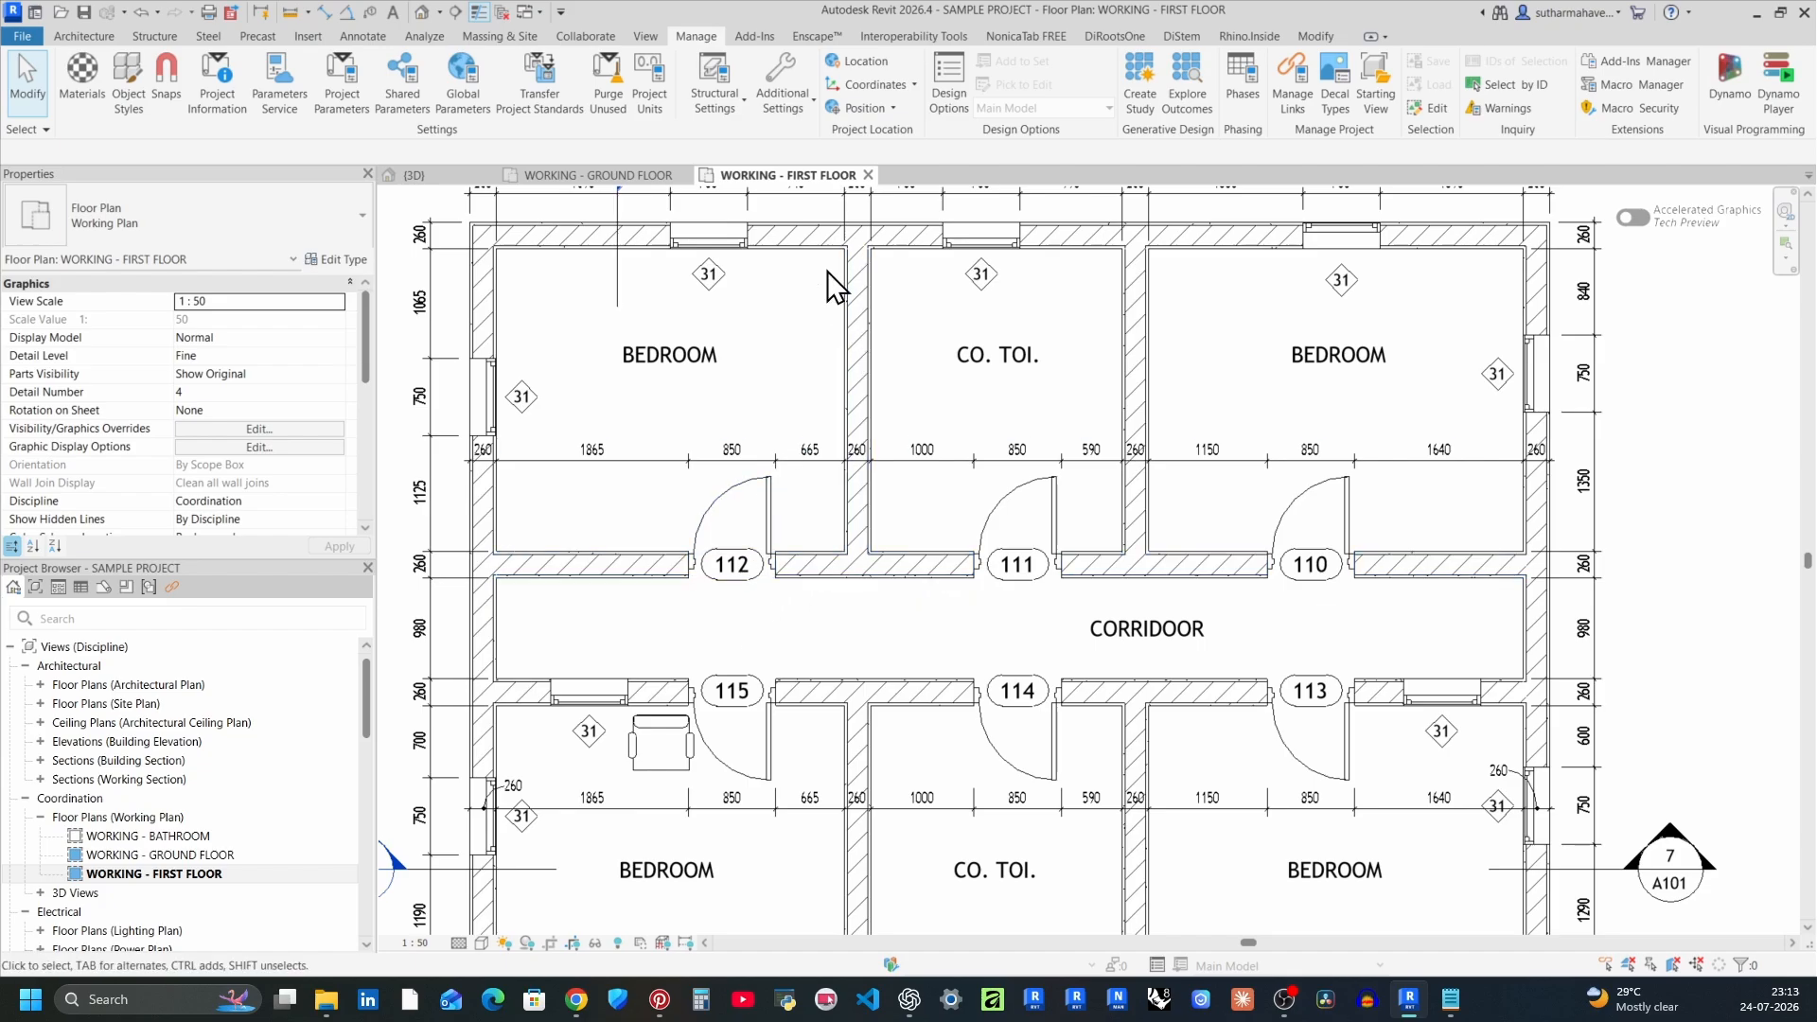
# Set temporary dimensions for walls to measure from Centerlines and check them on the wall between the upper bedroom and CO. TOI.
pyautogui.click(794, 108)
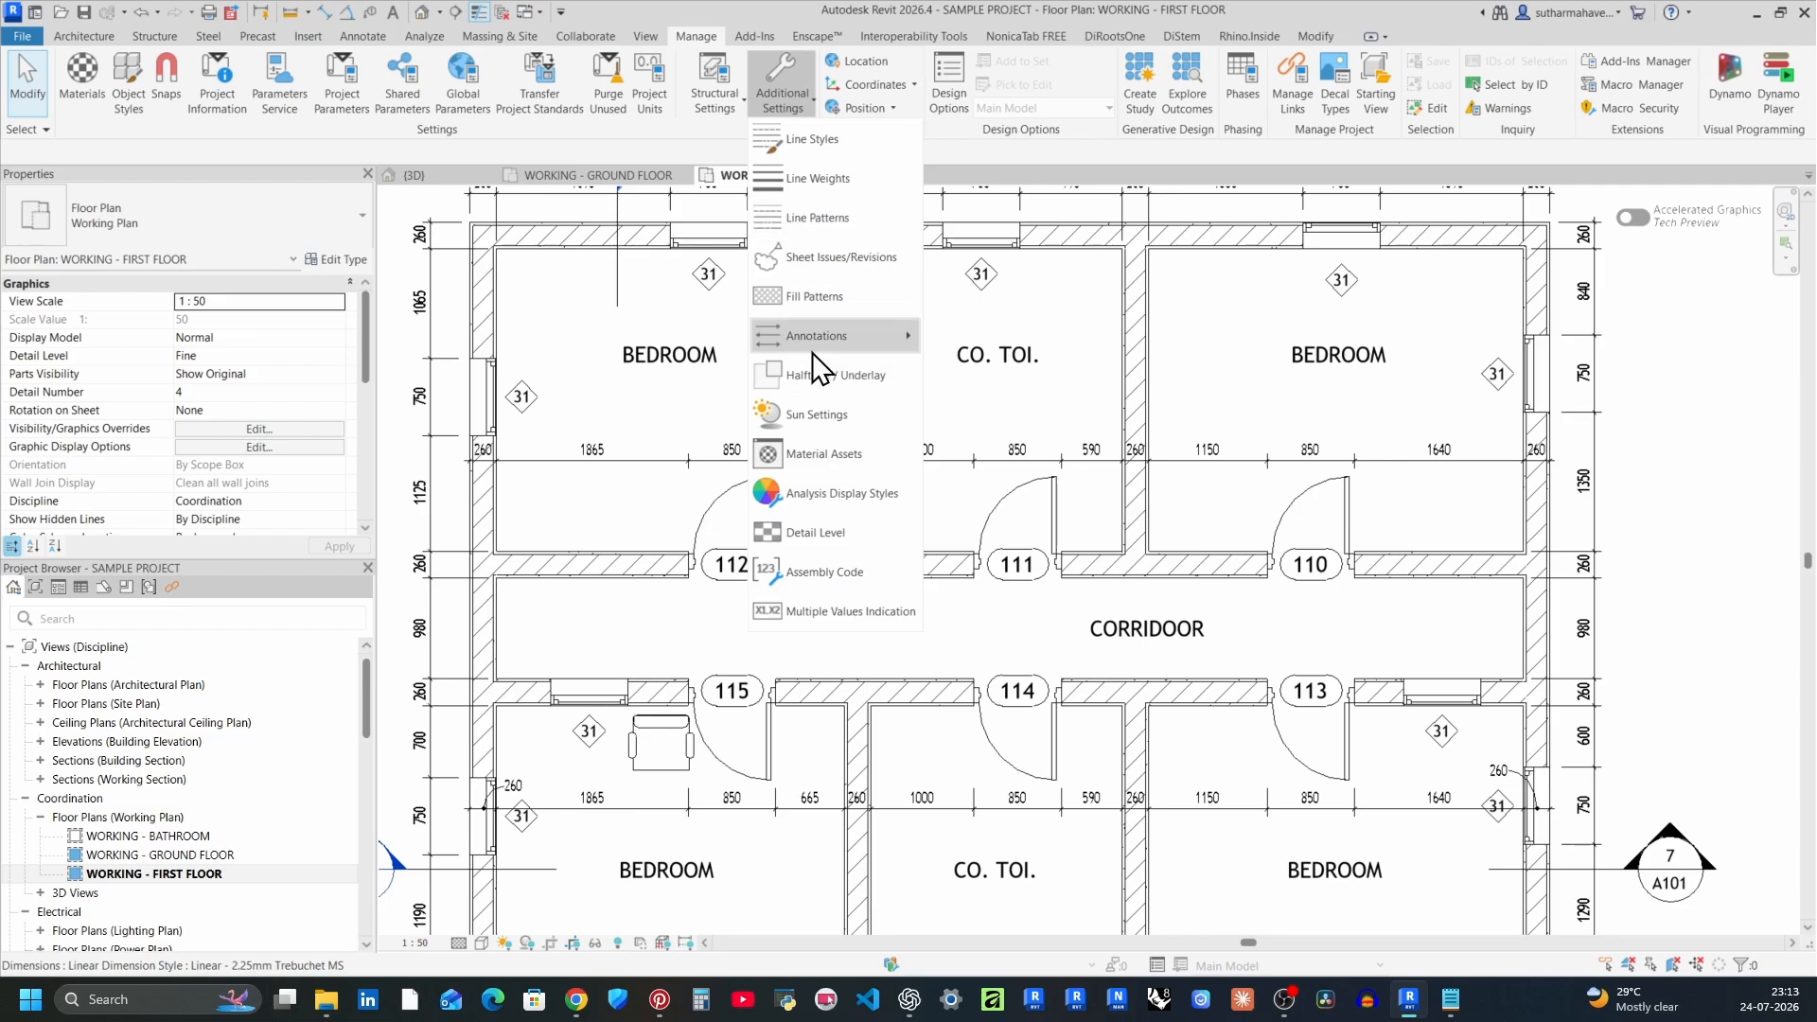
pyautogui.moveTo(890, 335)
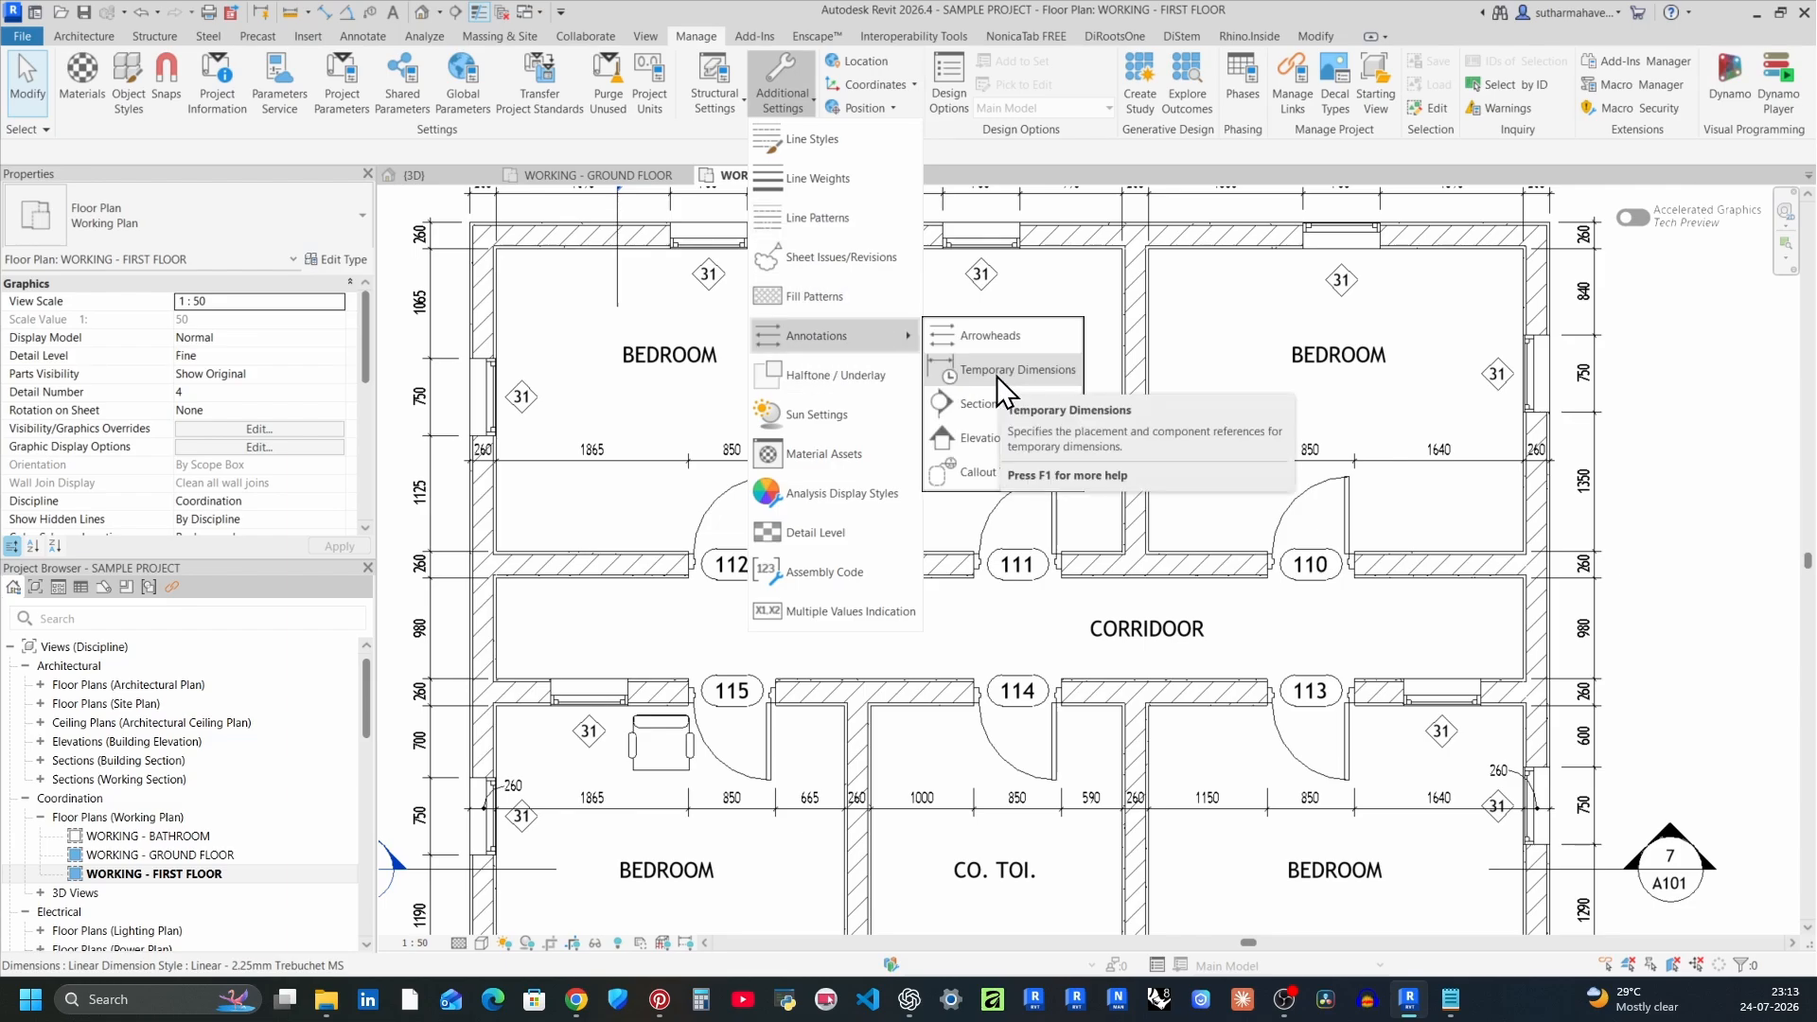
pyautogui.click(996, 377)
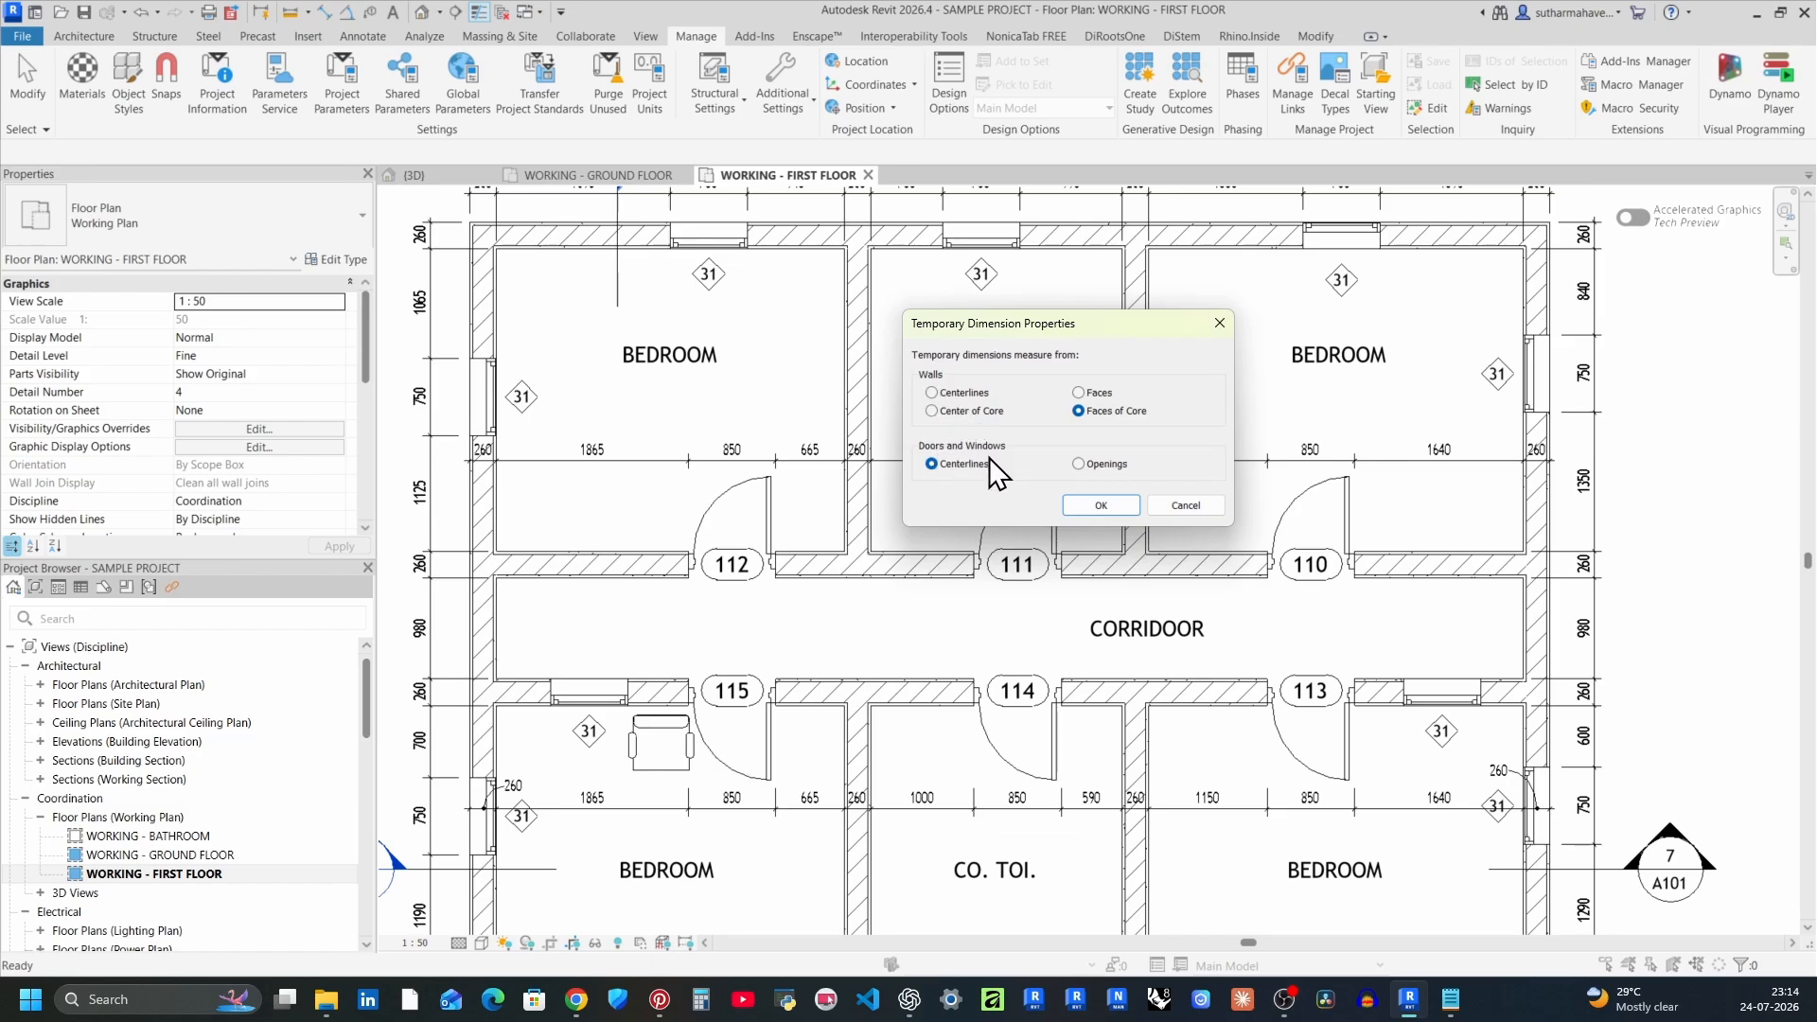
pyautogui.click(933, 391)
pyautogui.click(1101, 505)
pyautogui.click(859, 397)
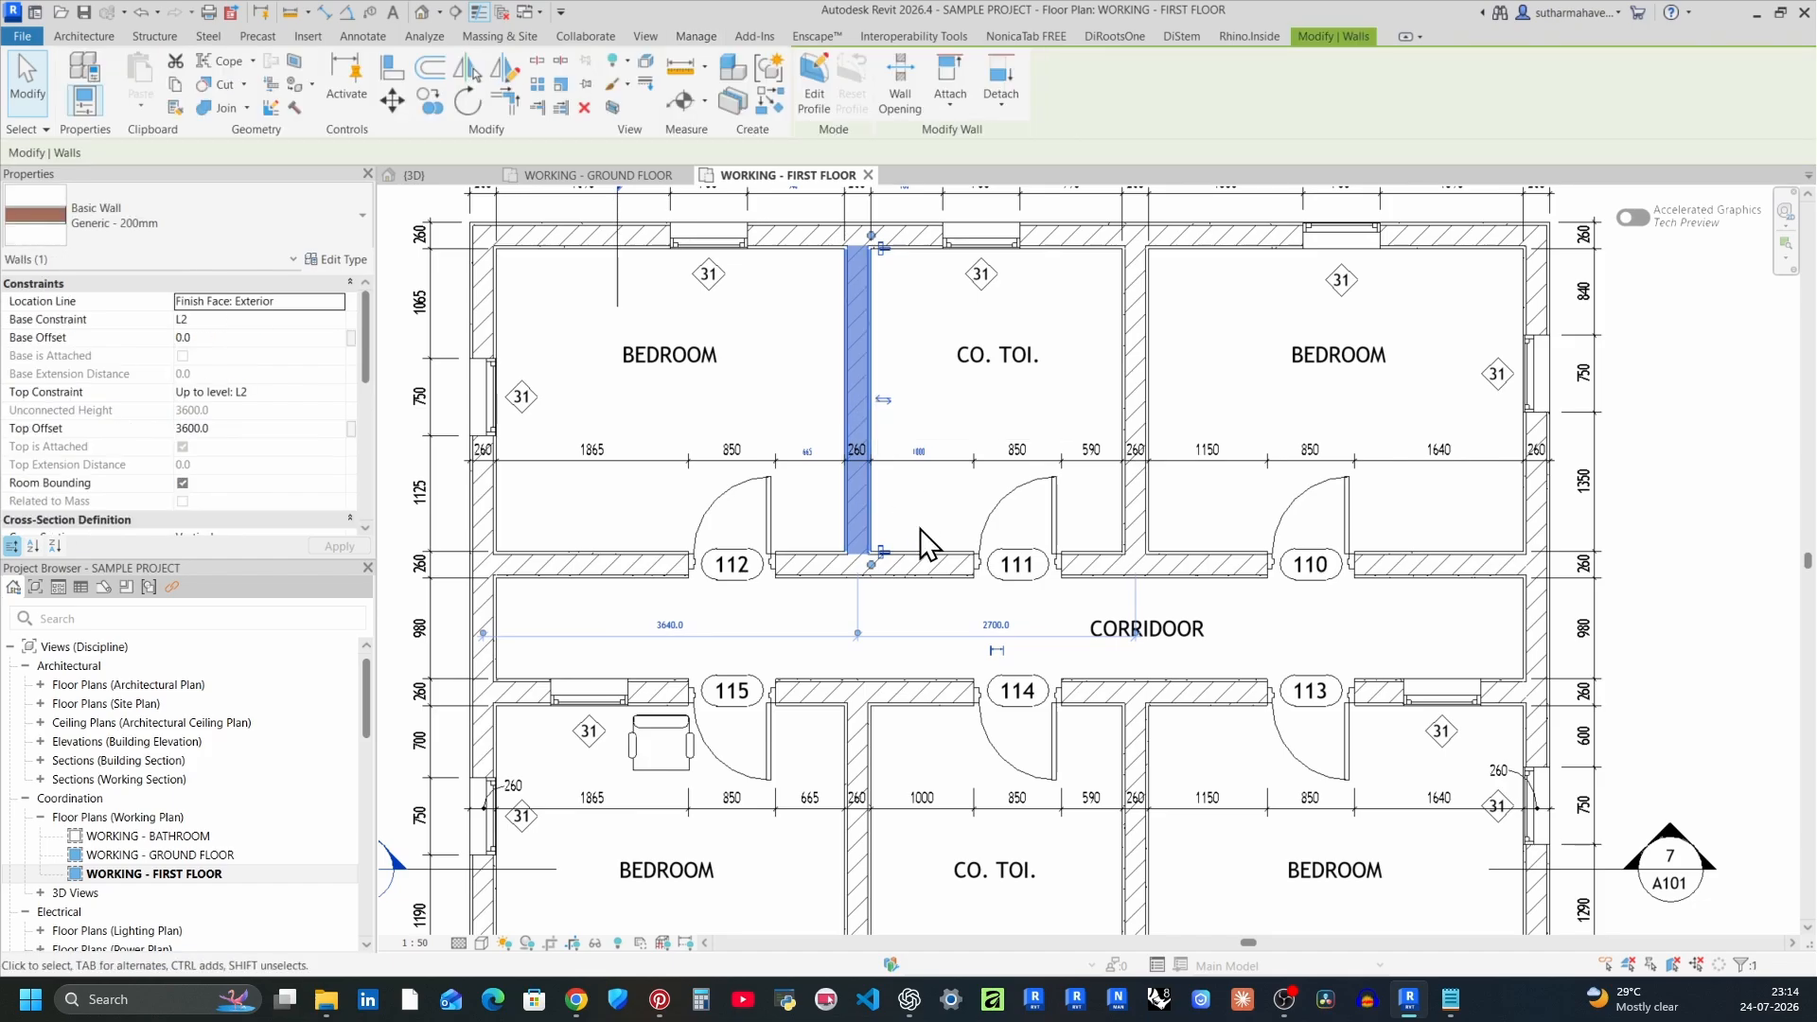
pyautogui.scroll(1, 840, 669)
pyautogui.moveTo(860, 679); pyautogui.dragTo(897, 683, button='middle')
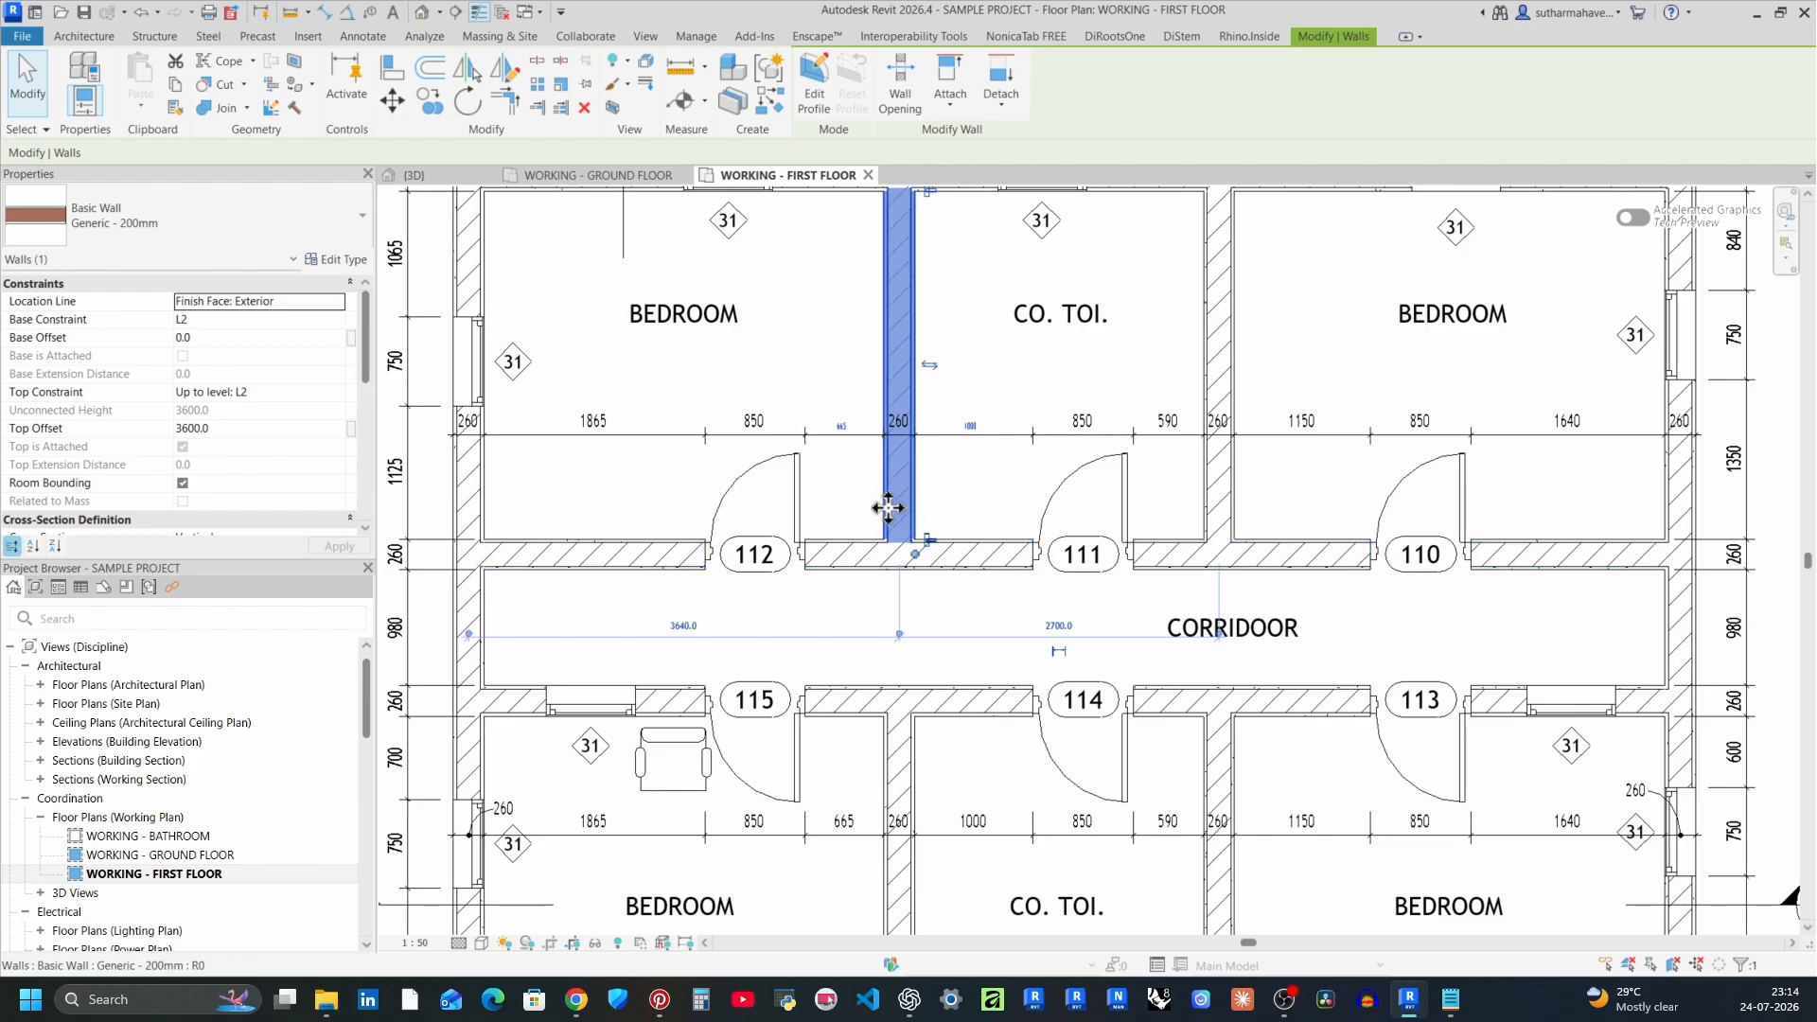
pyautogui.press('Escape')
# Set temporary dimensions for walls to measure from Faces and inspect the bedroom–toilet partition wall's dimensions.
pyautogui.click(801, 106)
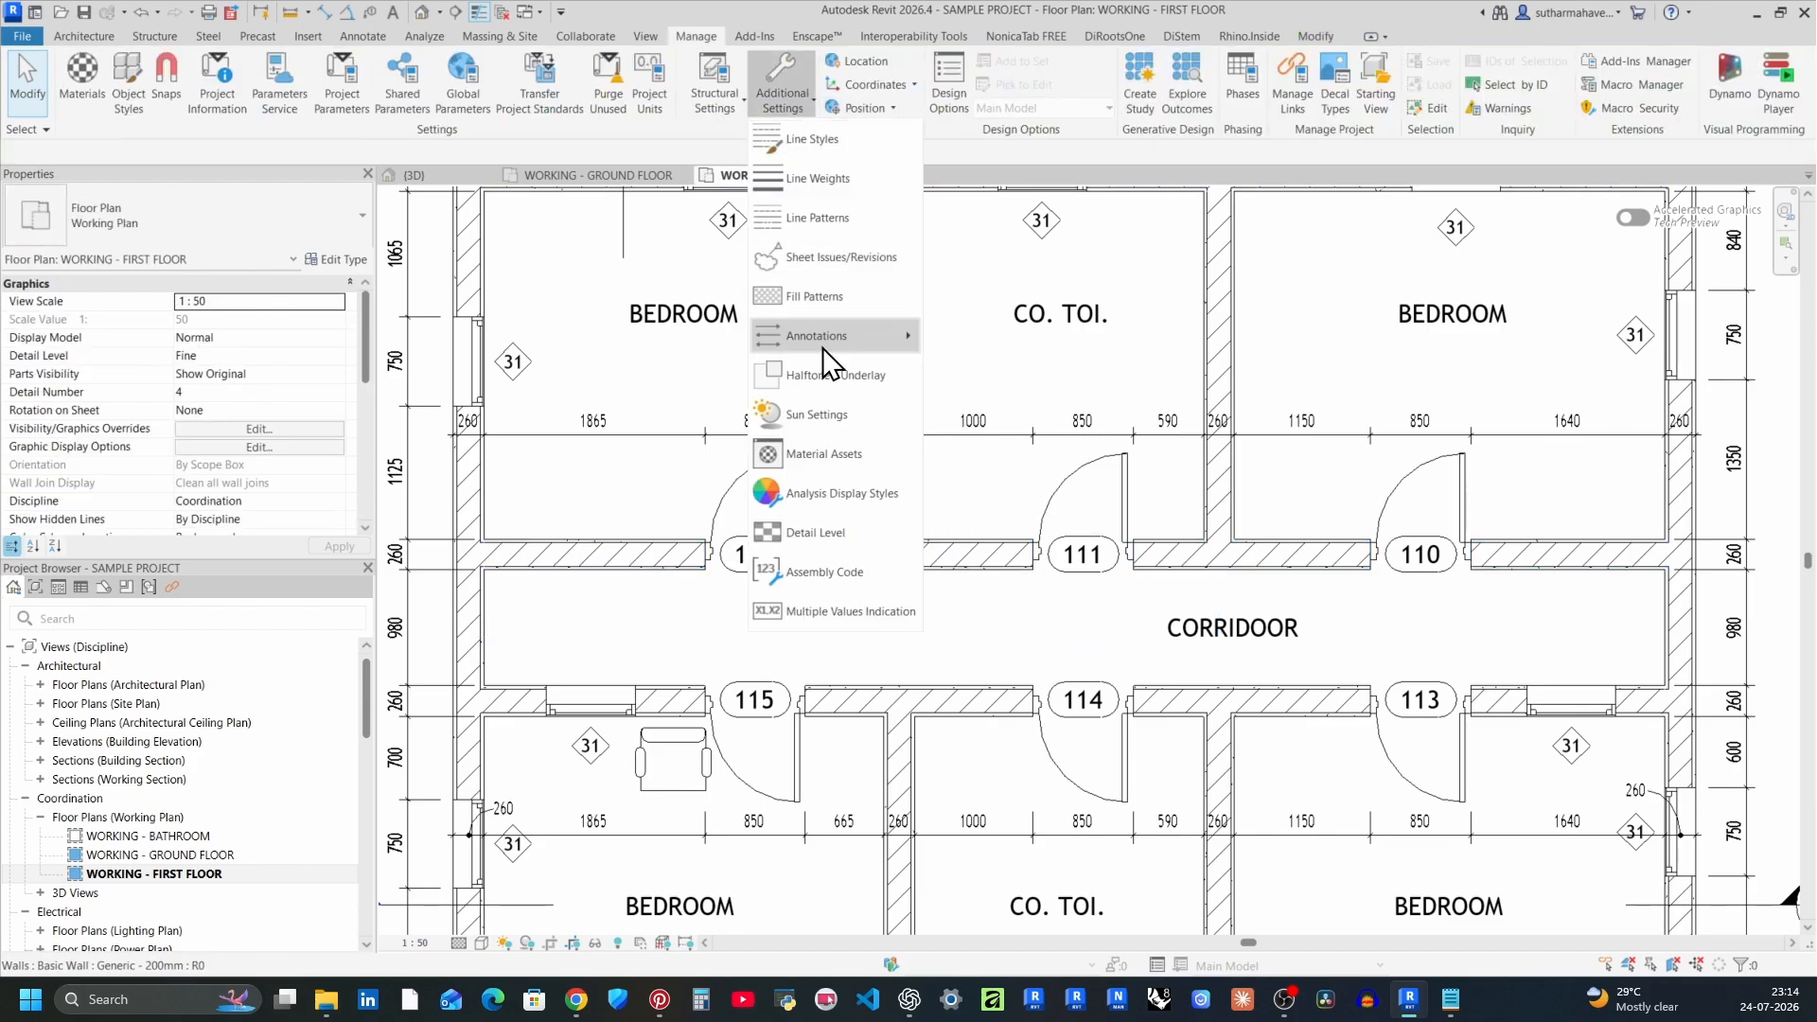
pyautogui.click(821, 348)
pyautogui.click(1086, 395)
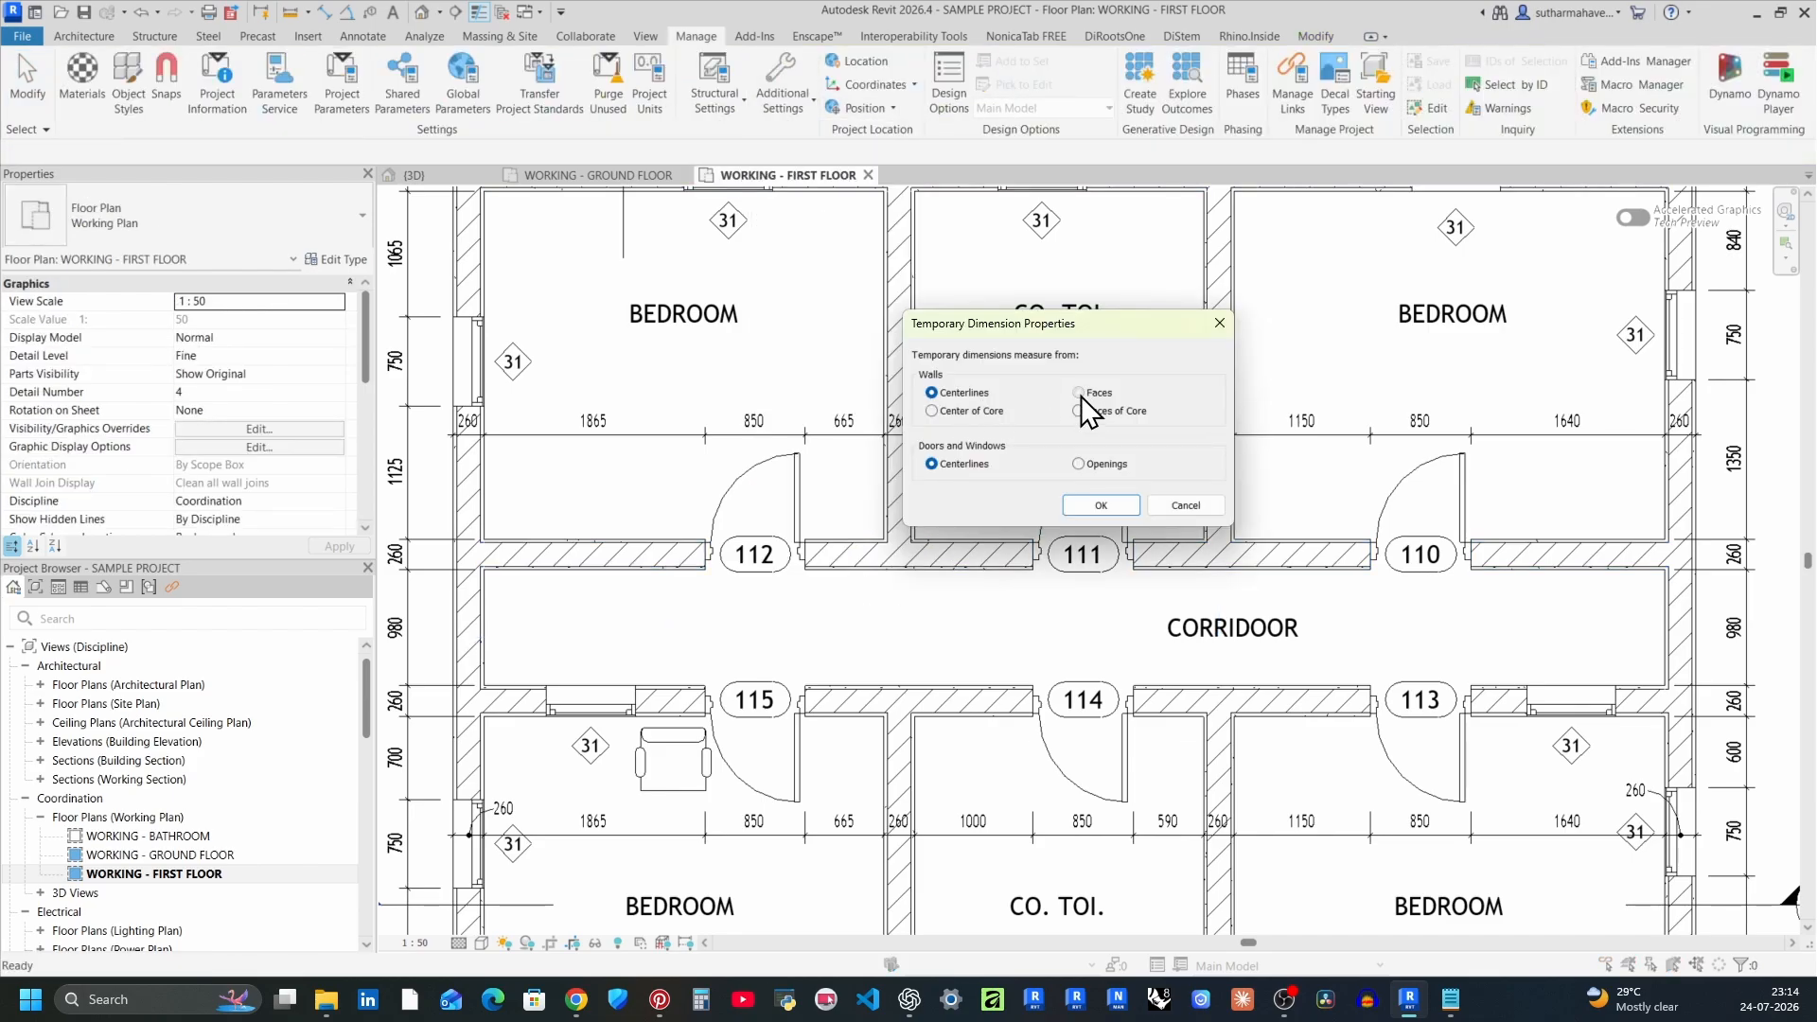
pyautogui.press('Return')
pyautogui.click(924, 512)
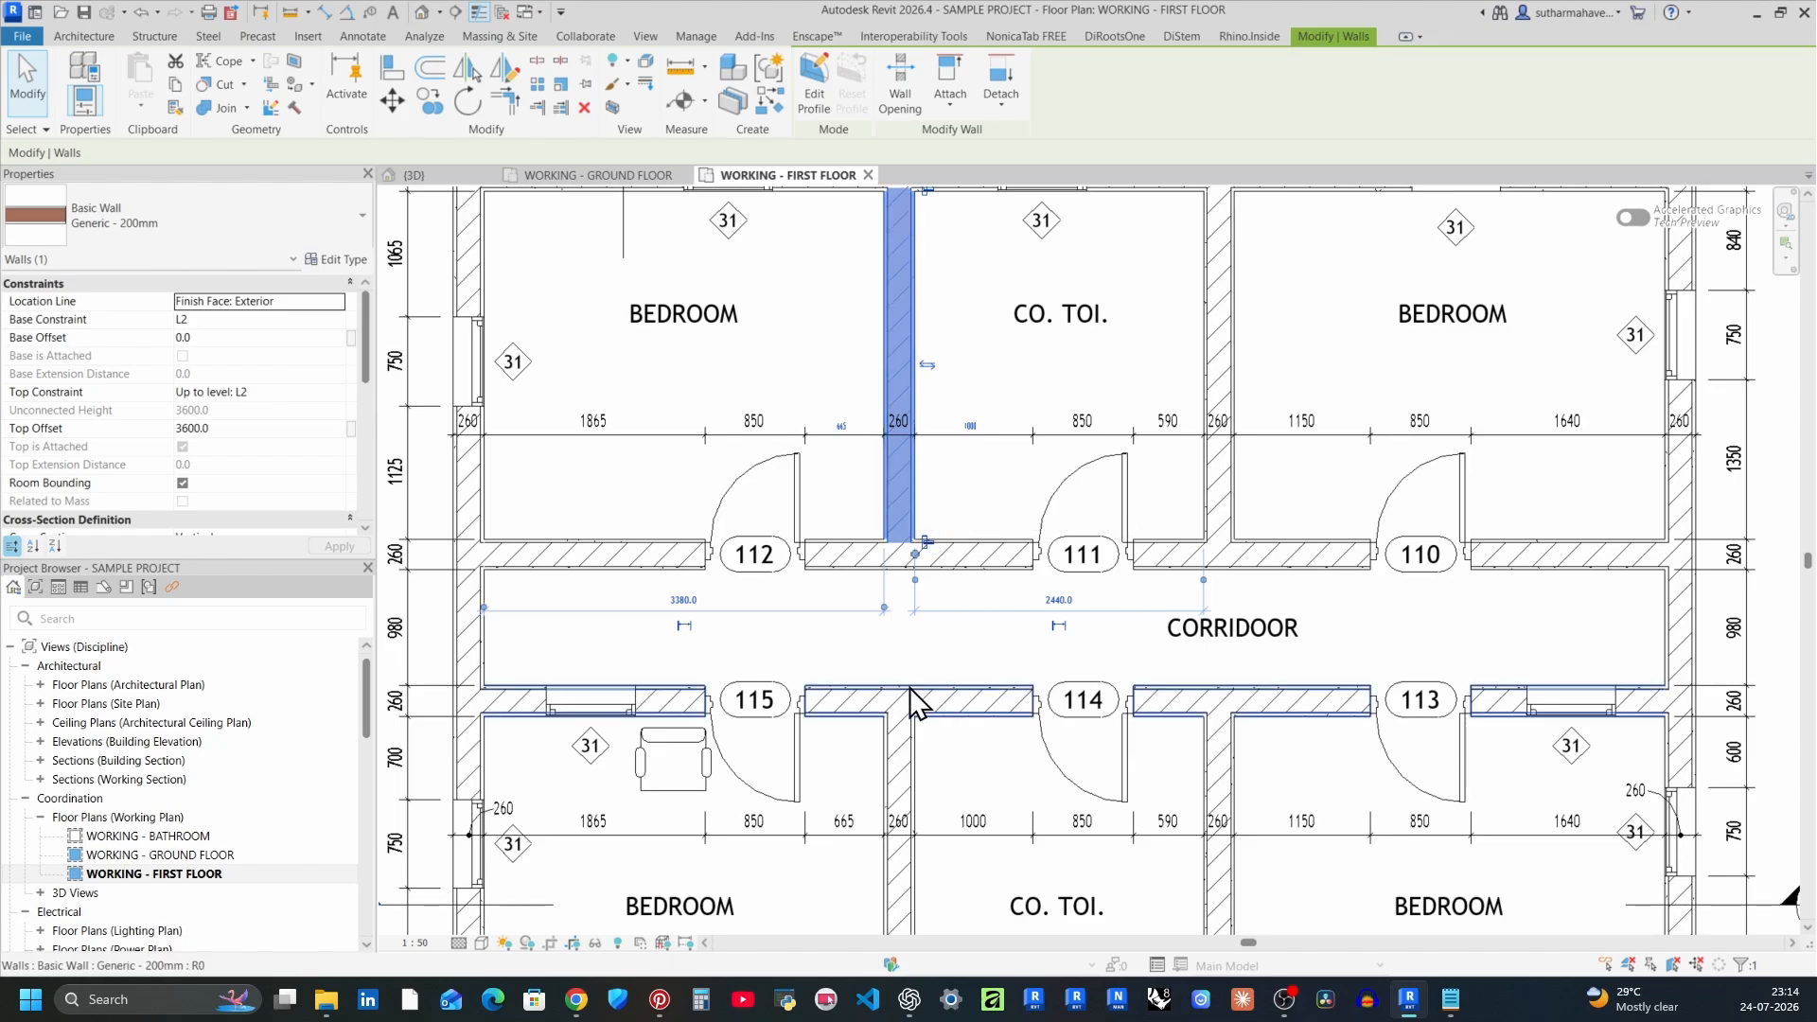
pyautogui.scroll(1, 662, 667)
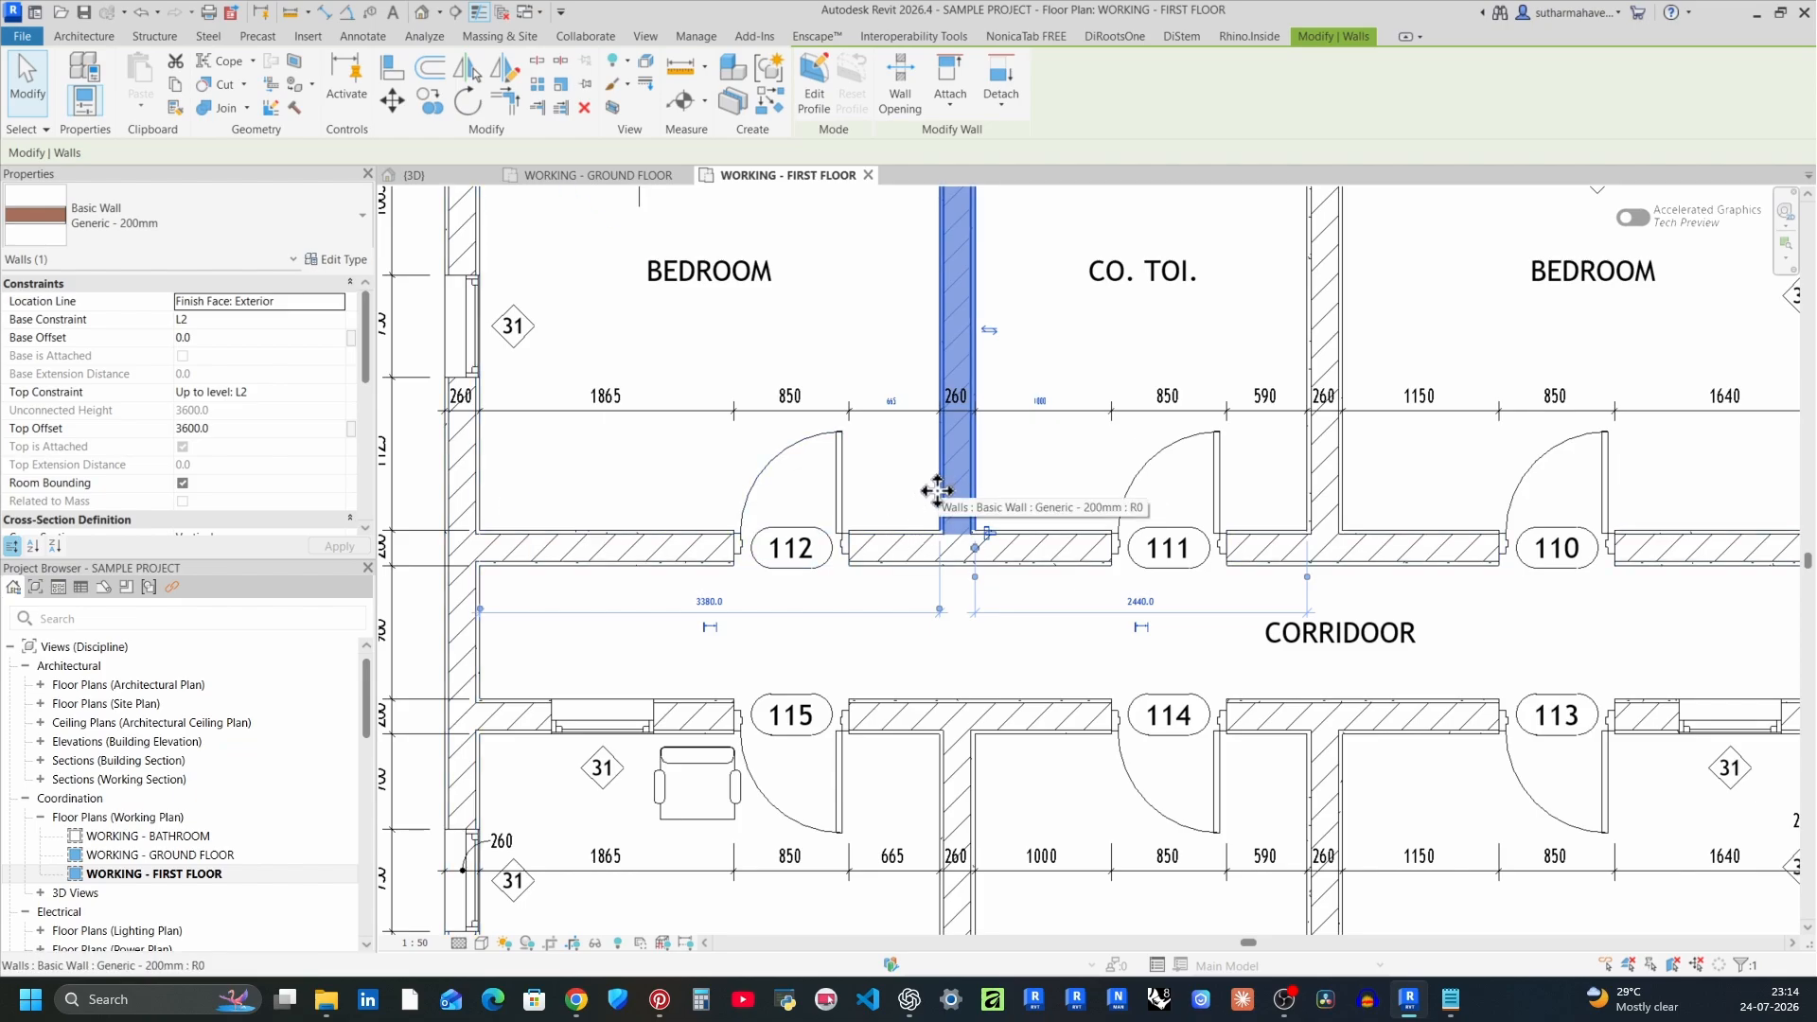
pyautogui.scroll(2, 937, 490)
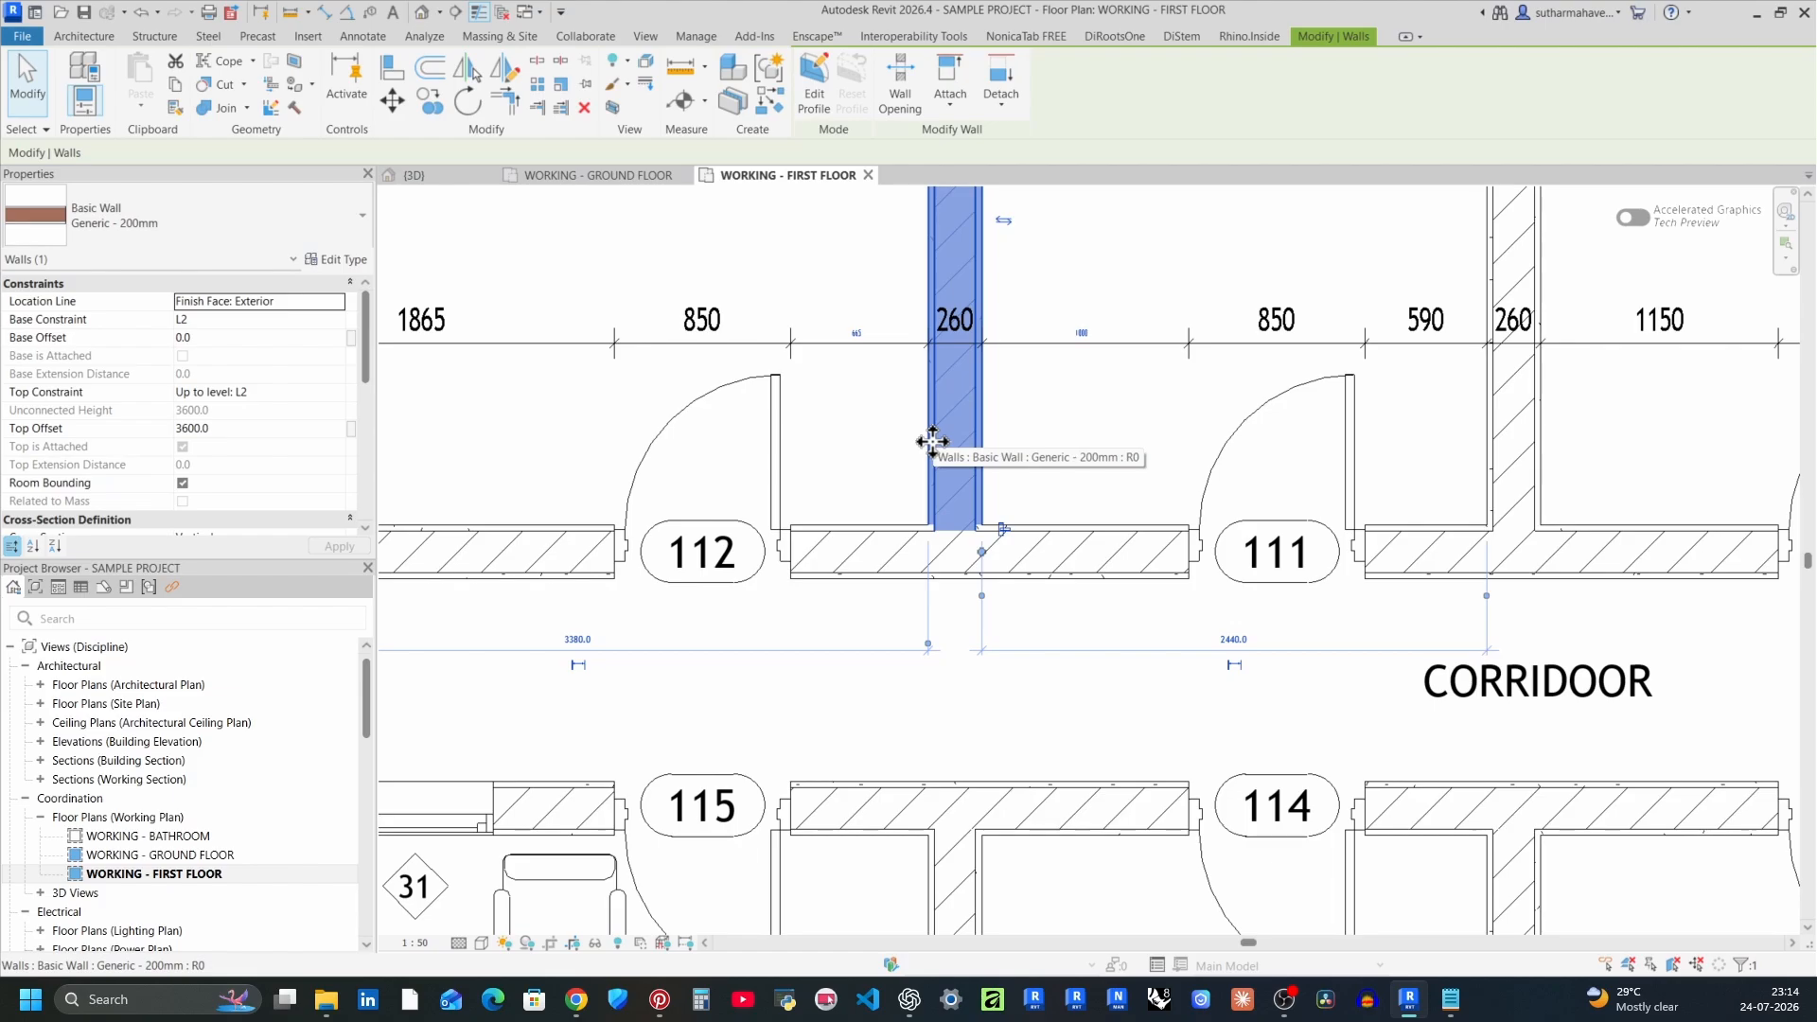
pyautogui.scroll(-1, 899, 681)
pyautogui.moveTo(899, 682); pyautogui.dragTo(1062, 683, button='middle')
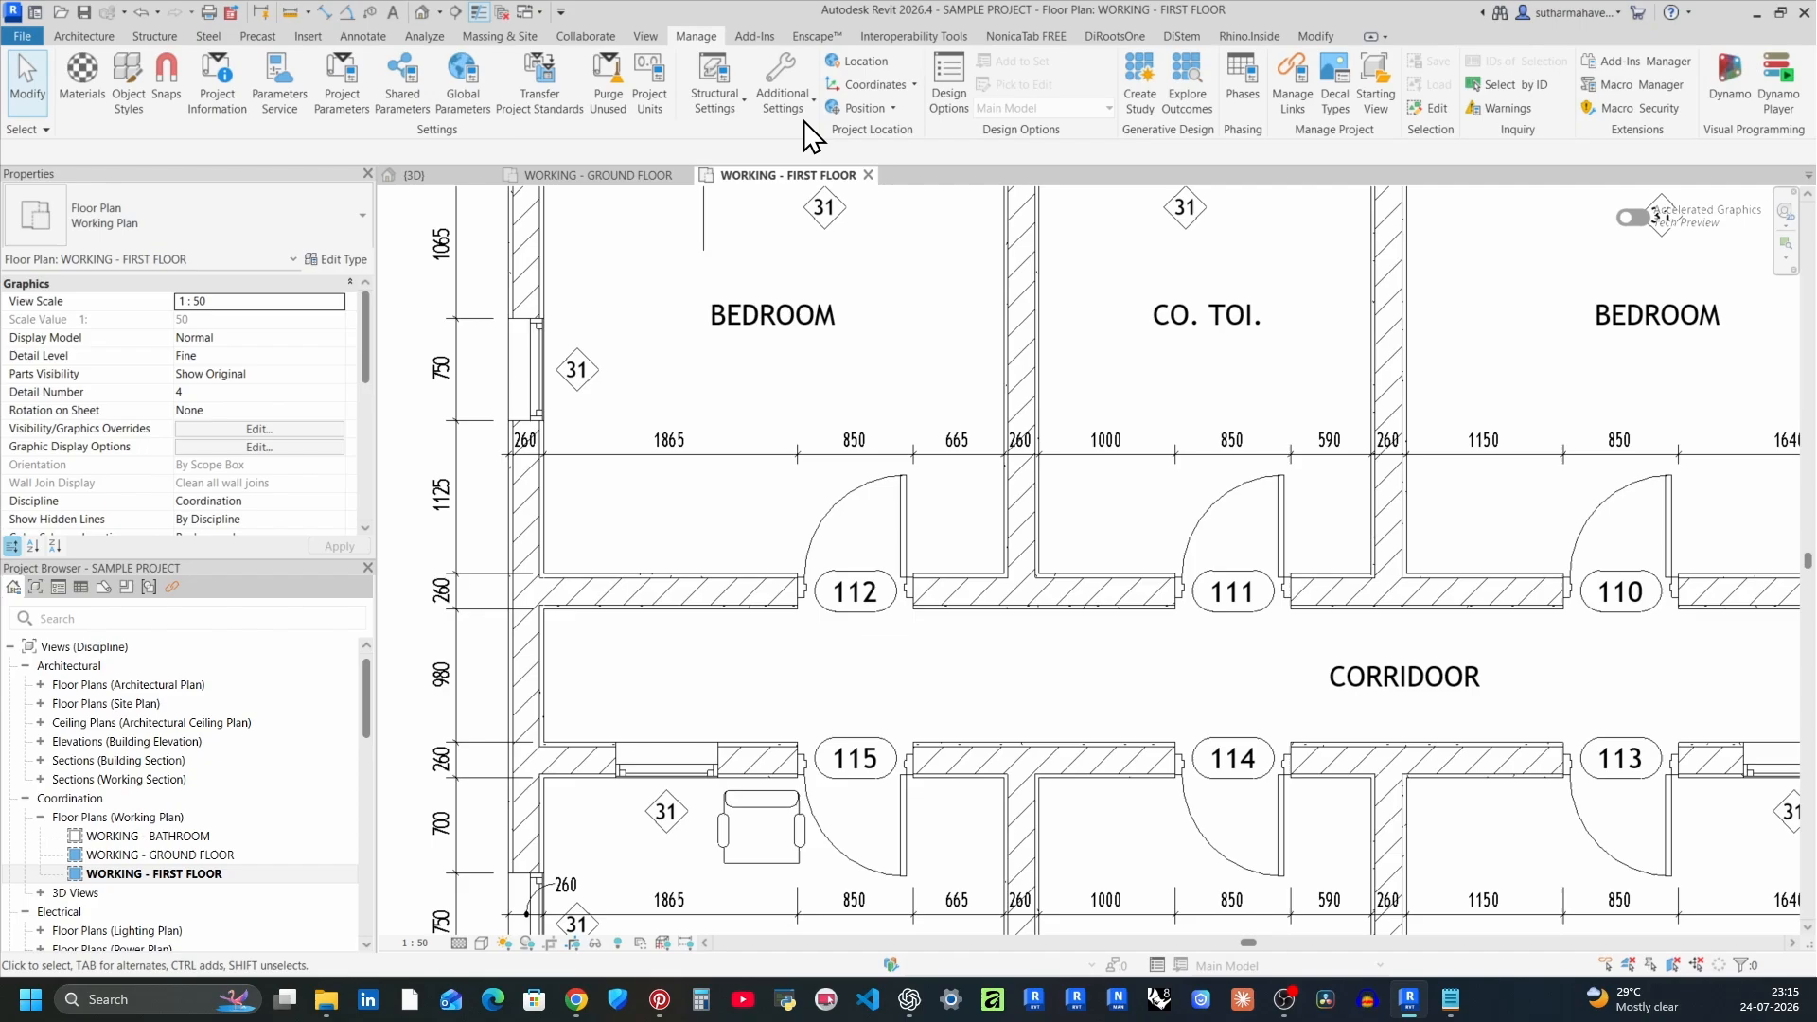
# Set temporary dimensions for walls to measure from Center of Core and check them on the bedroom–toilet partition wall.
pyautogui.click(805, 111)
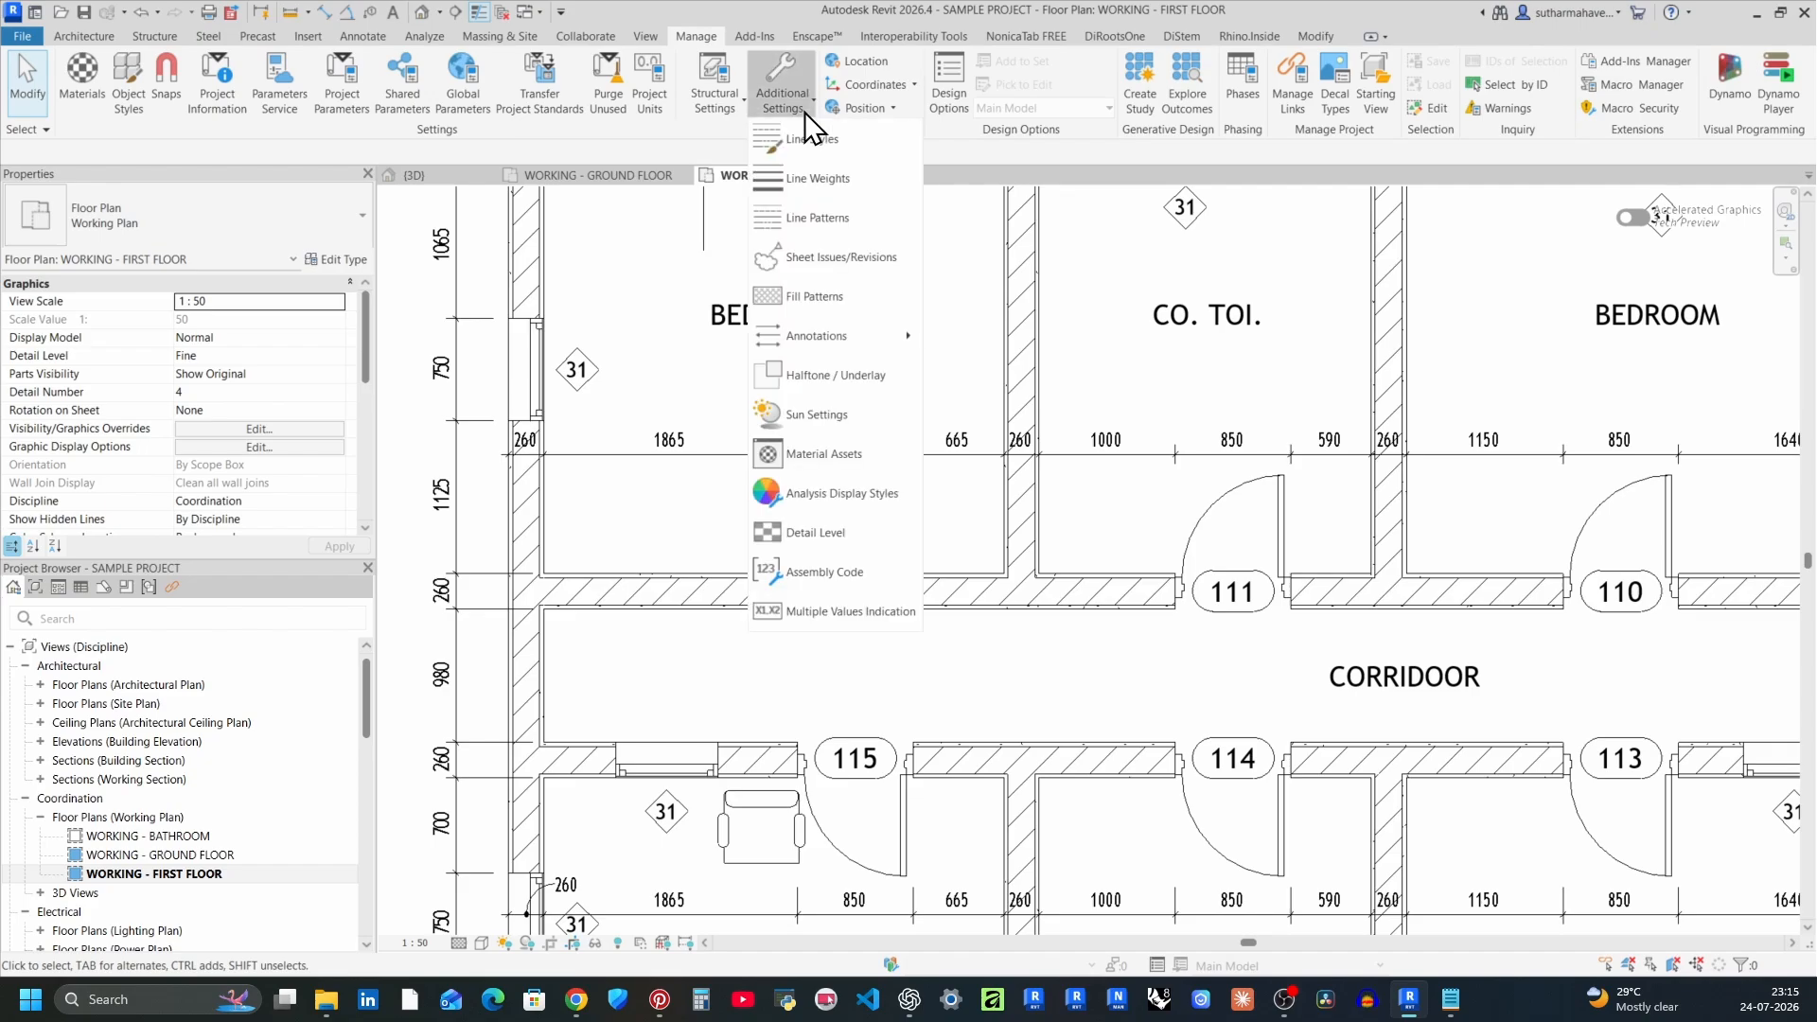
pyautogui.moveTo(819, 344)
pyautogui.click(965, 360)
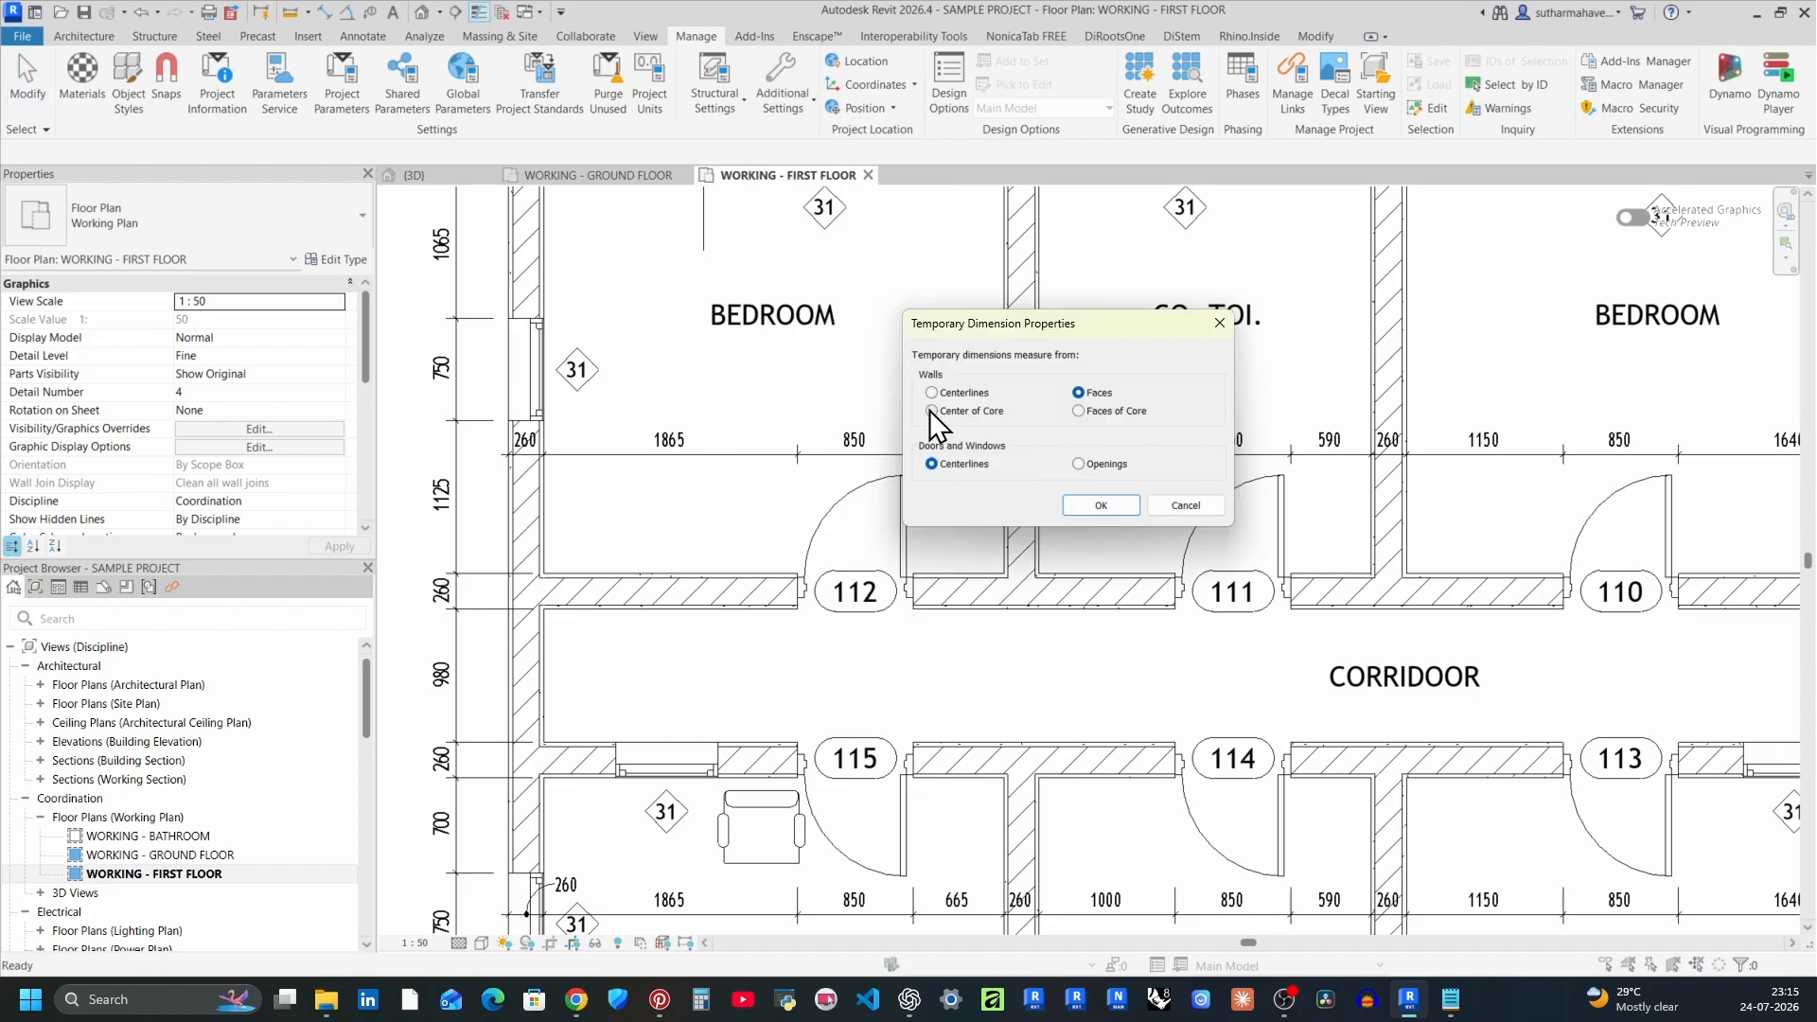
pyautogui.click(932, 410)
pyautogui.click(1101, 504)
pyautogui.click(1025, 549)
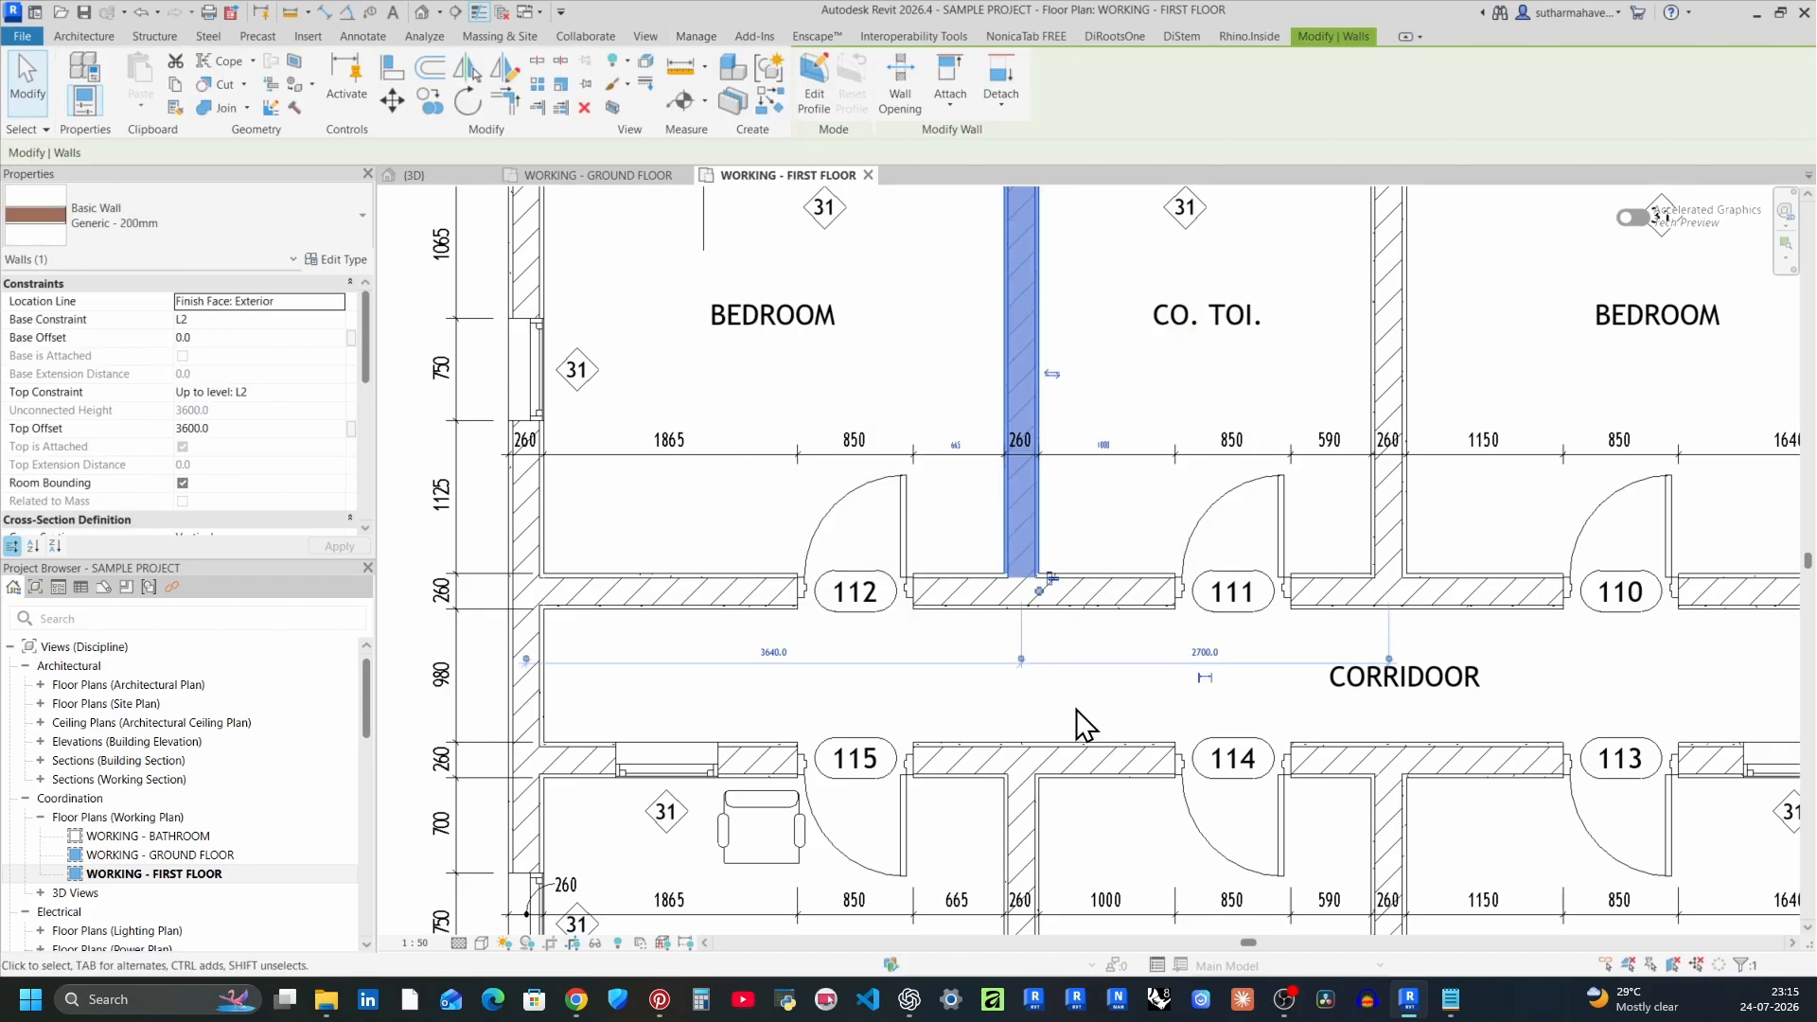
pyautogui.moveTo(1083, 724); pyautogui.dragTo(1055, 733, button='middle')
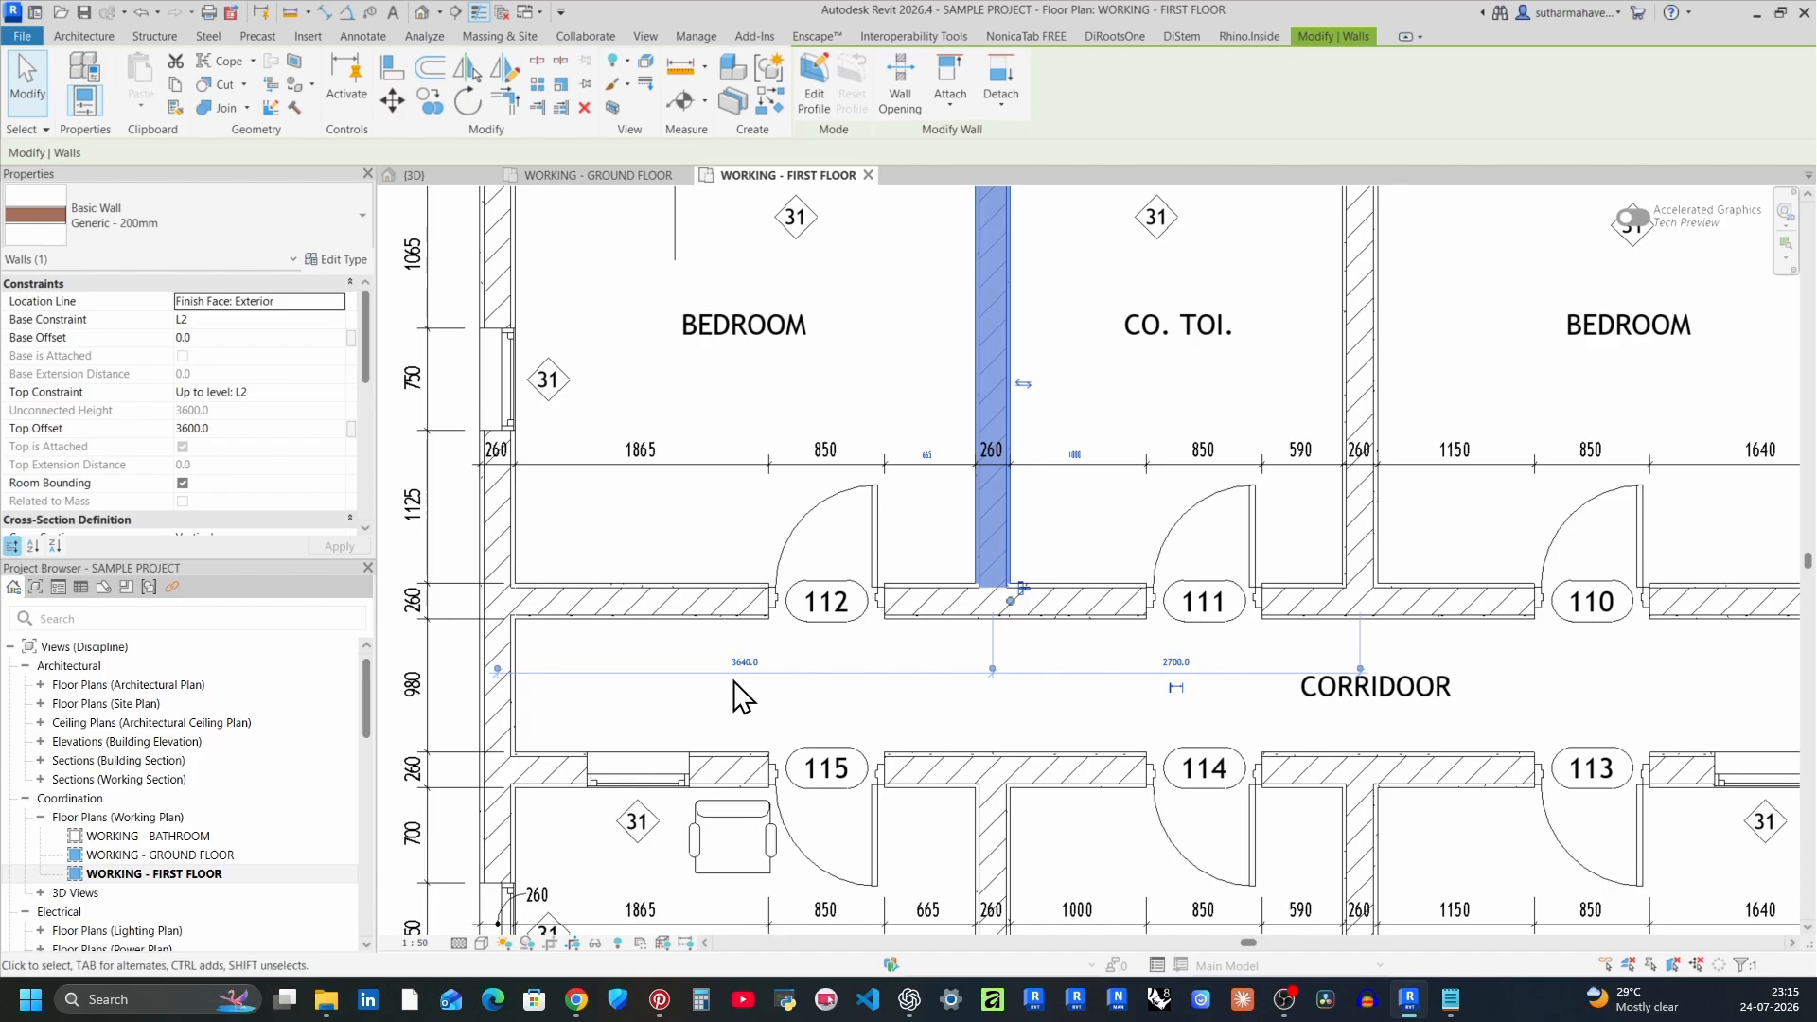
# Set temporary dimensions for walls to measure from Faces of Core.
pyautogui.click(695, 36)
pyautogui.click(782, 95)
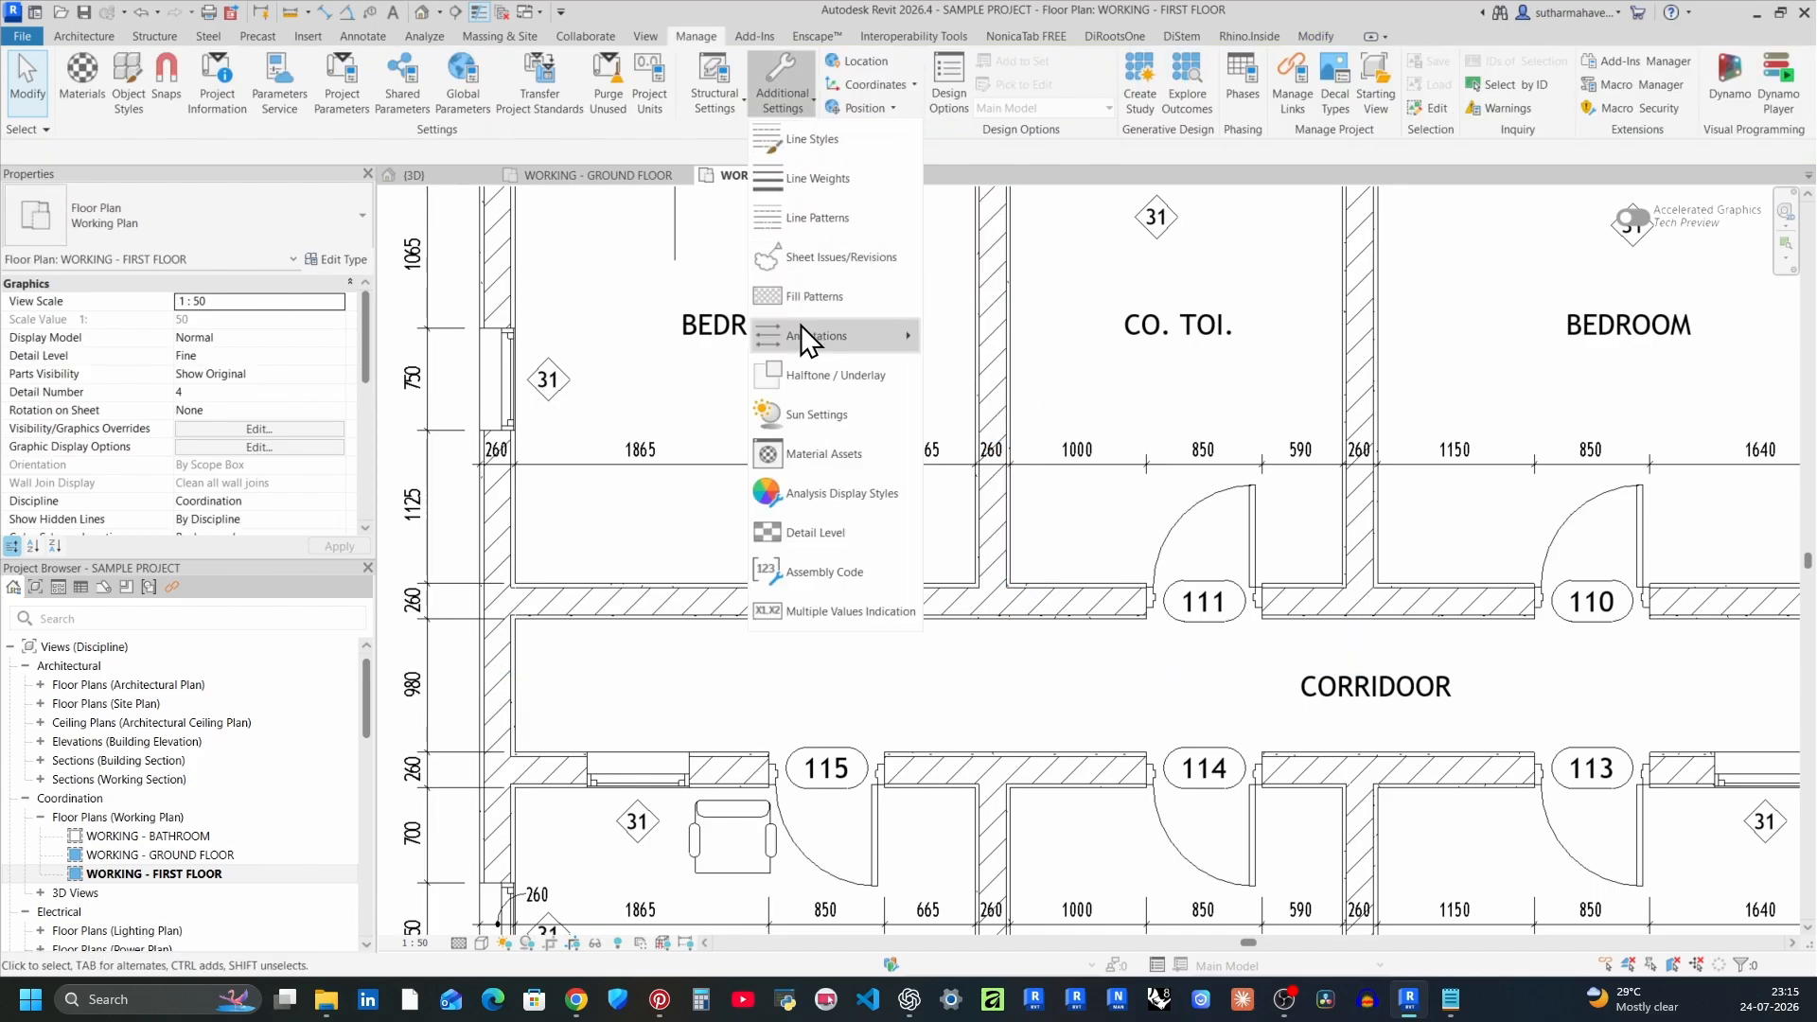
pyautogui.moveTo(802, 326)
pyautogui.click(1007, 403)
pyautogui.click(1078, 411)
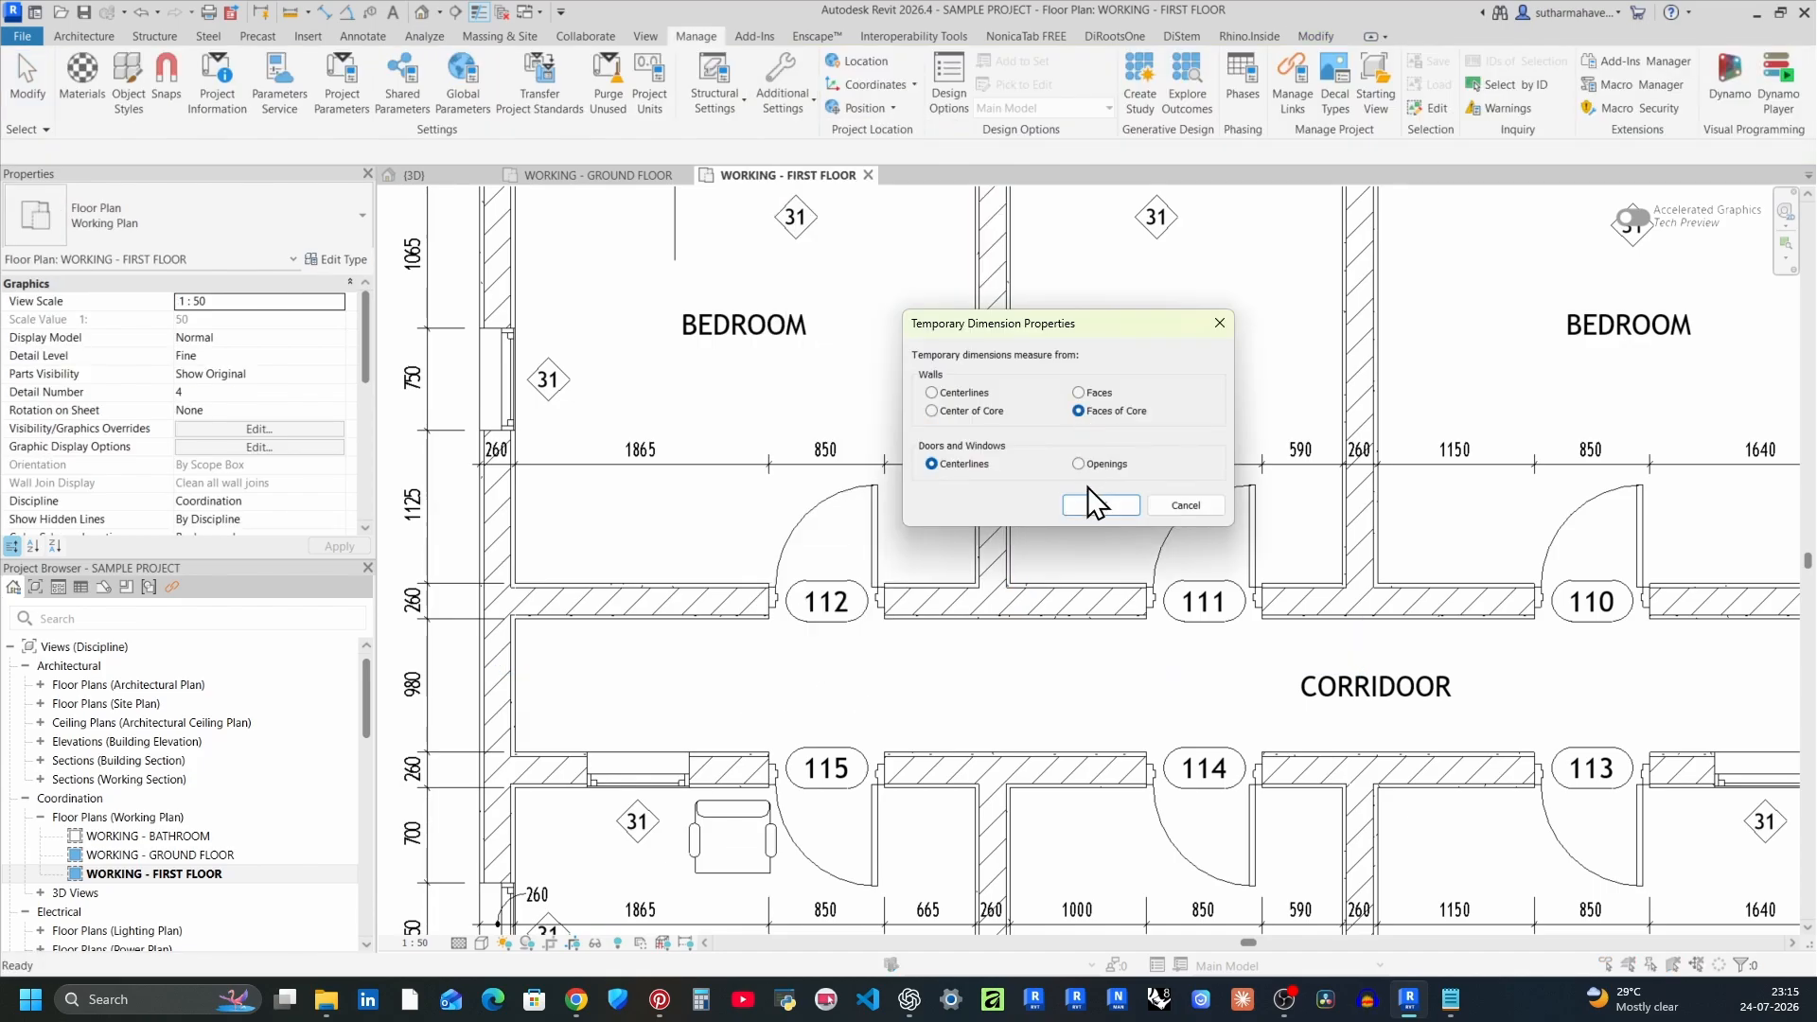
pyautogui.click(1100, 504)
# Inspect the temporary dimension from the core face of the wall between the upper bedroom and CO. TOI.
pyautogui.click(993, 530)
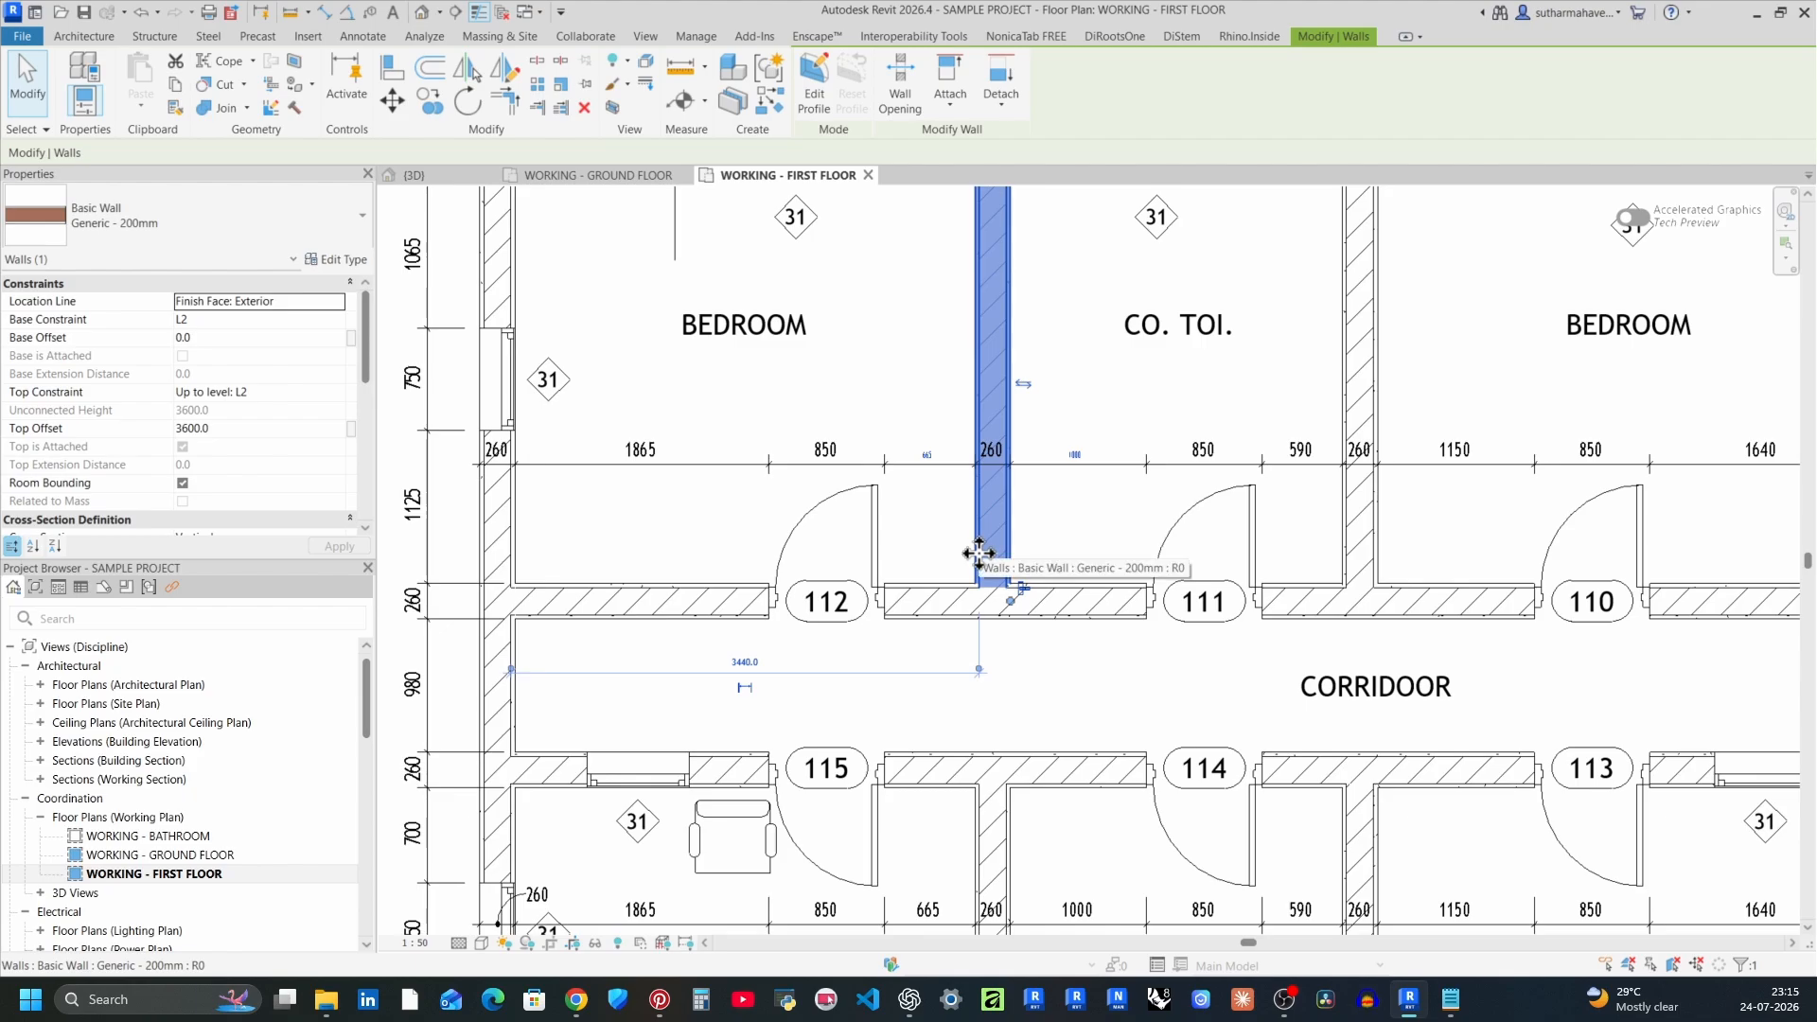
pyautogui.scroll(2, 978, 567)
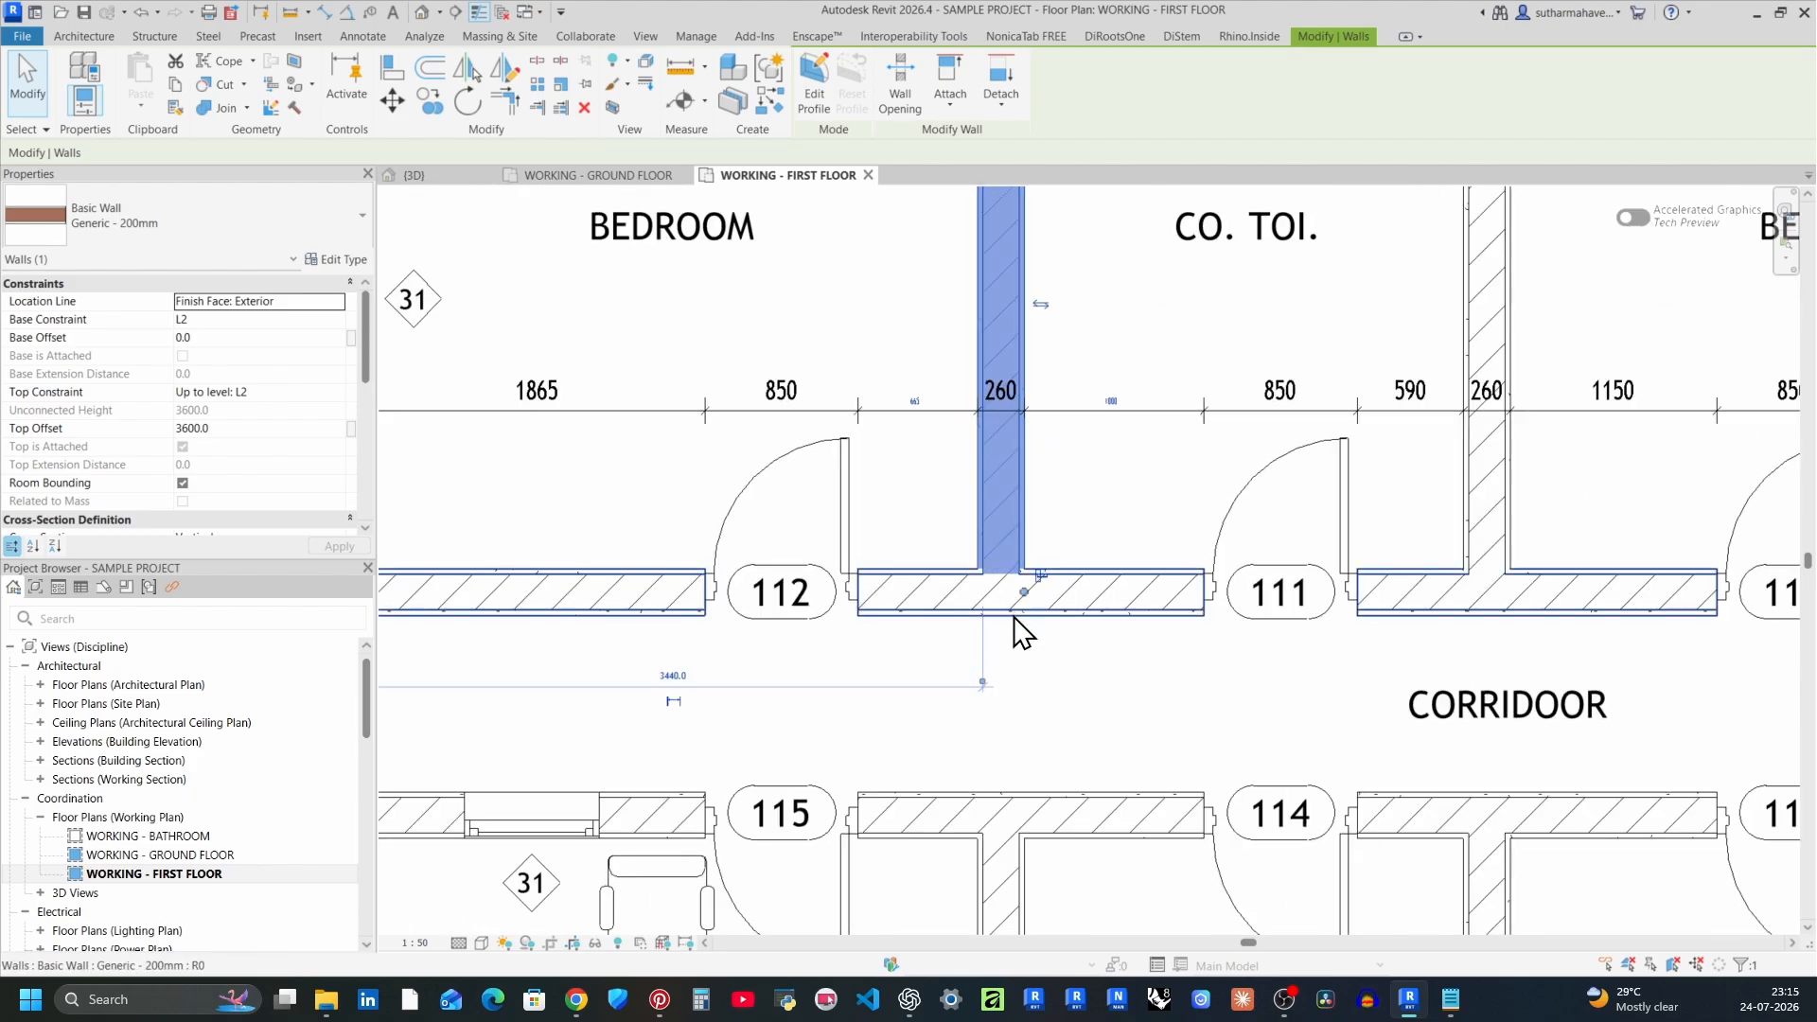
pyautogui.scroll(-2, 985, 689)
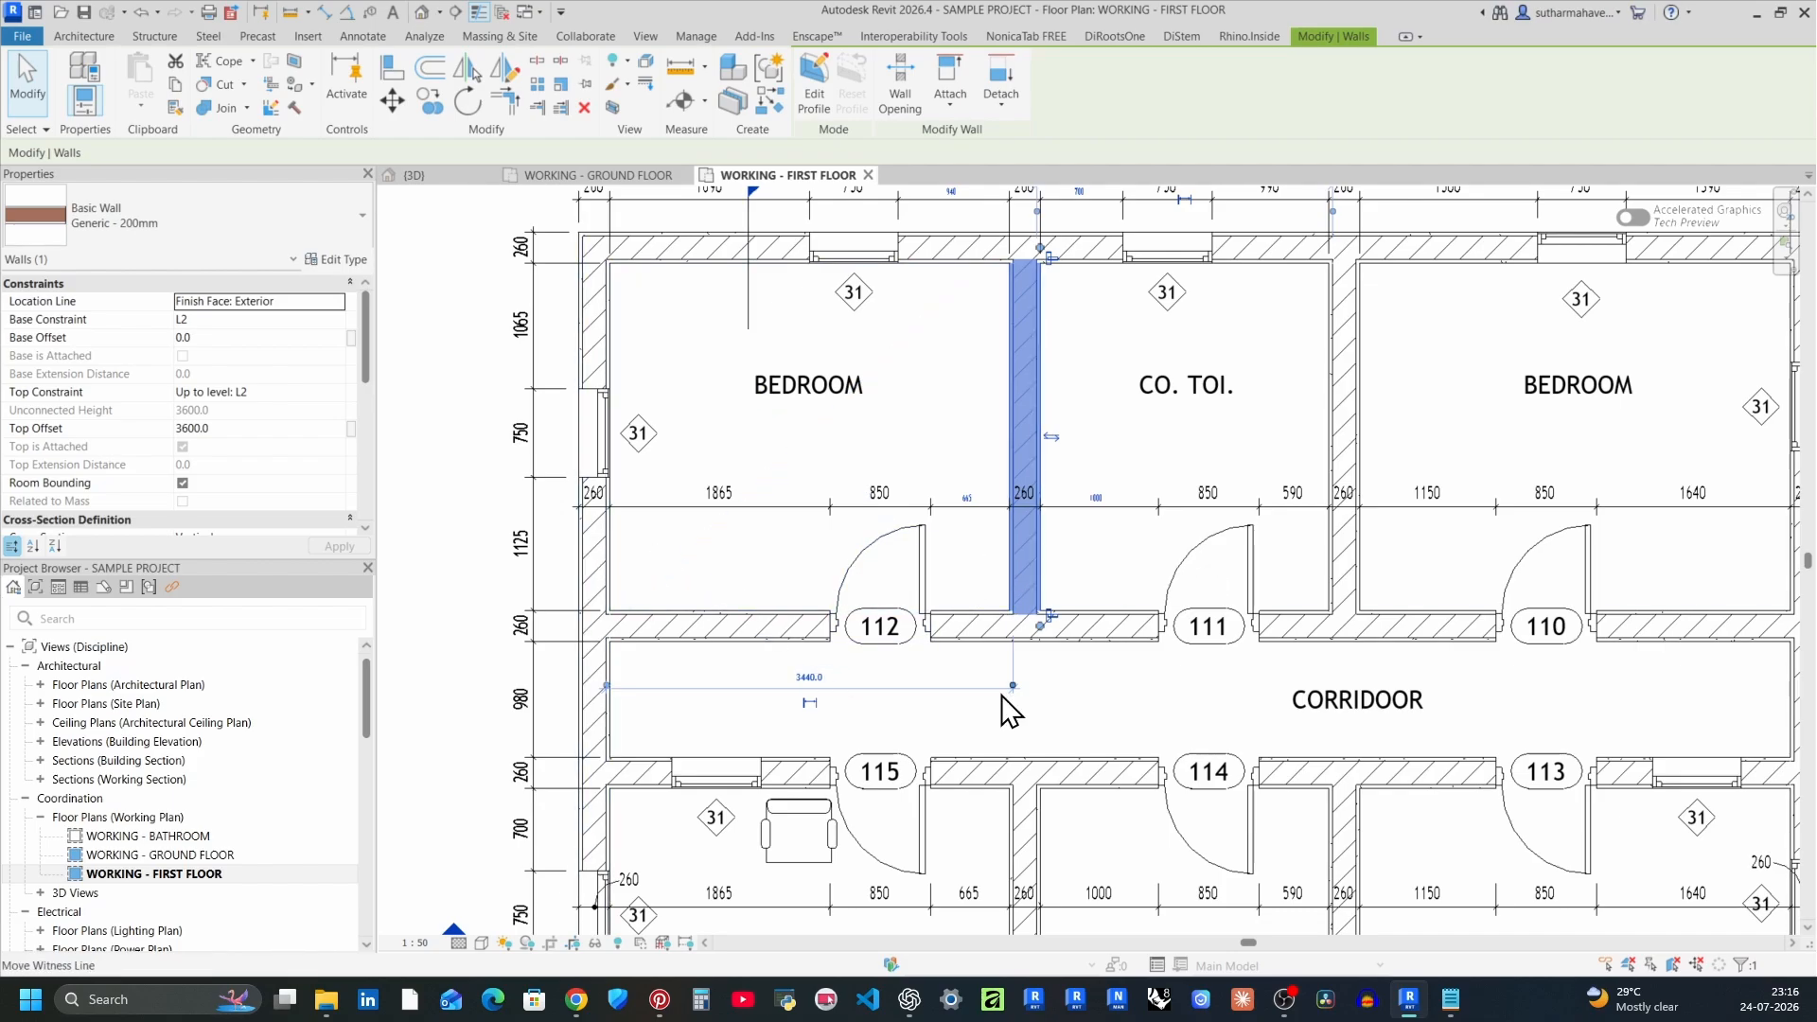
pyautogui.scroll(1, 1026, 656)
pyautogui.press('Escape')
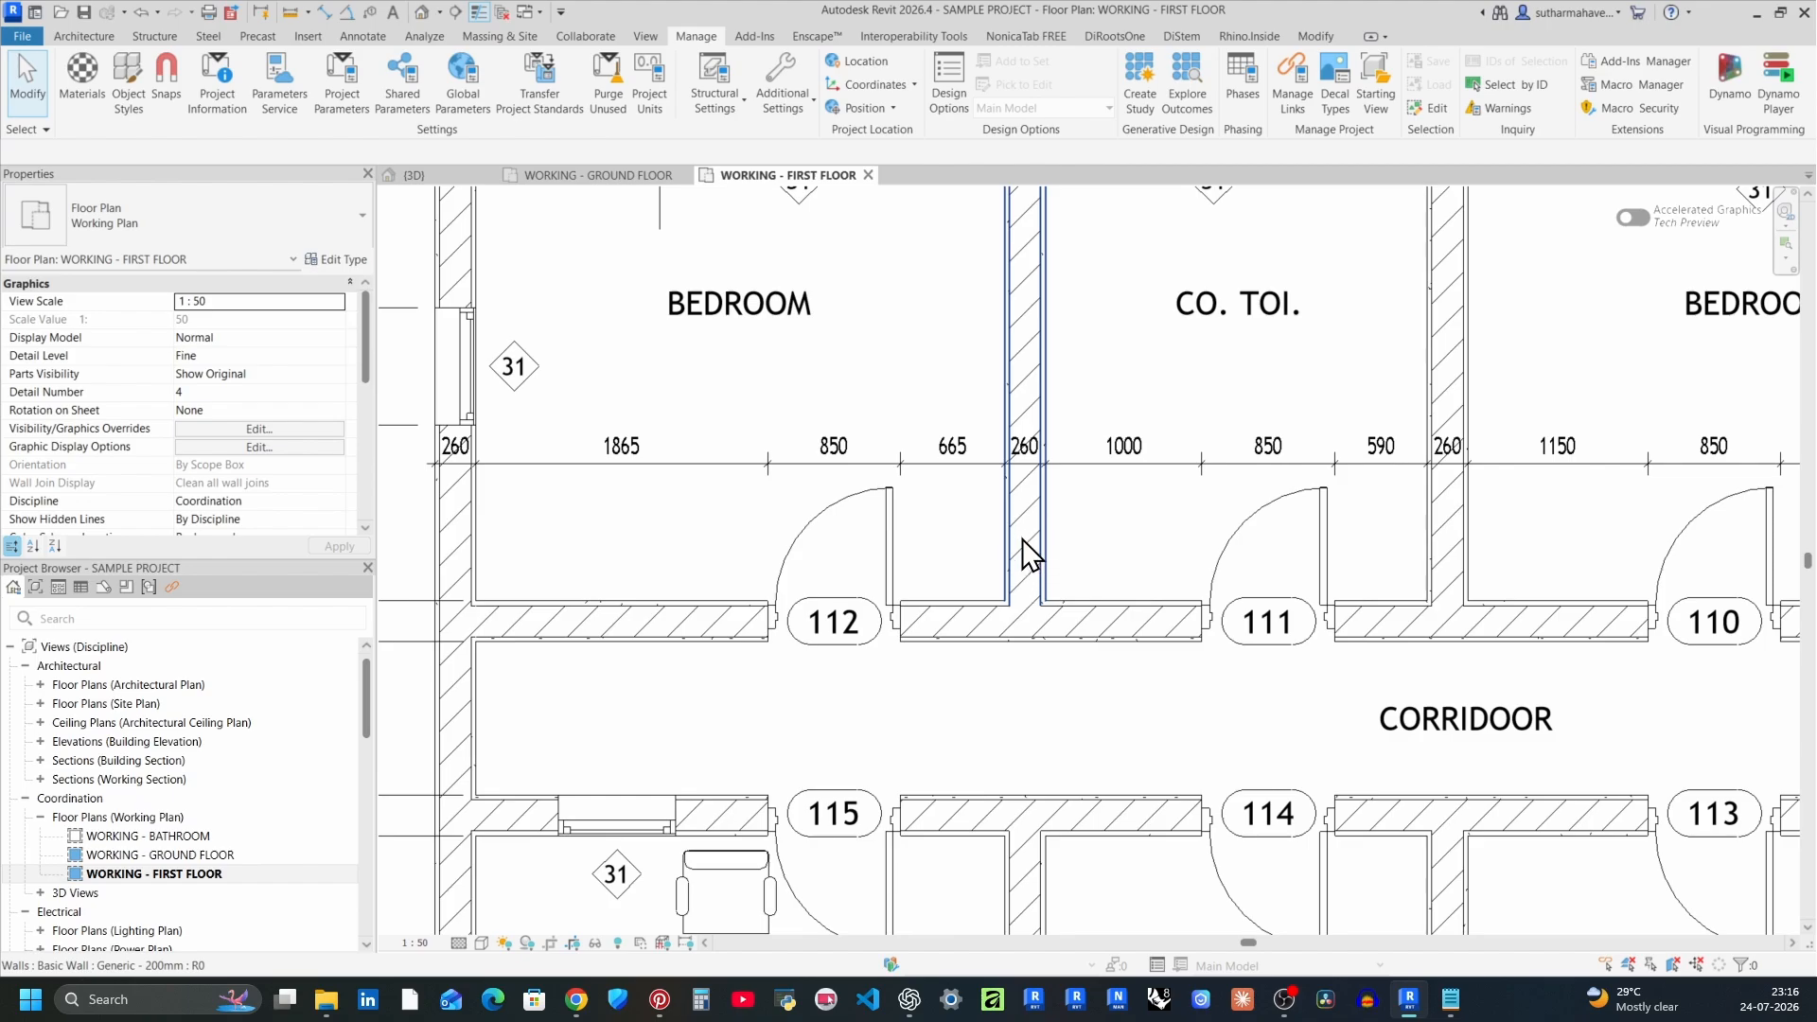
pyautogui.click(1022, 537)
pyautogui.click(1034, 698)
# Keep temporary dimensions for doors and windows on Centerlines and examine how door 112 is dimensioned.
pyautogui.click(785, 100)
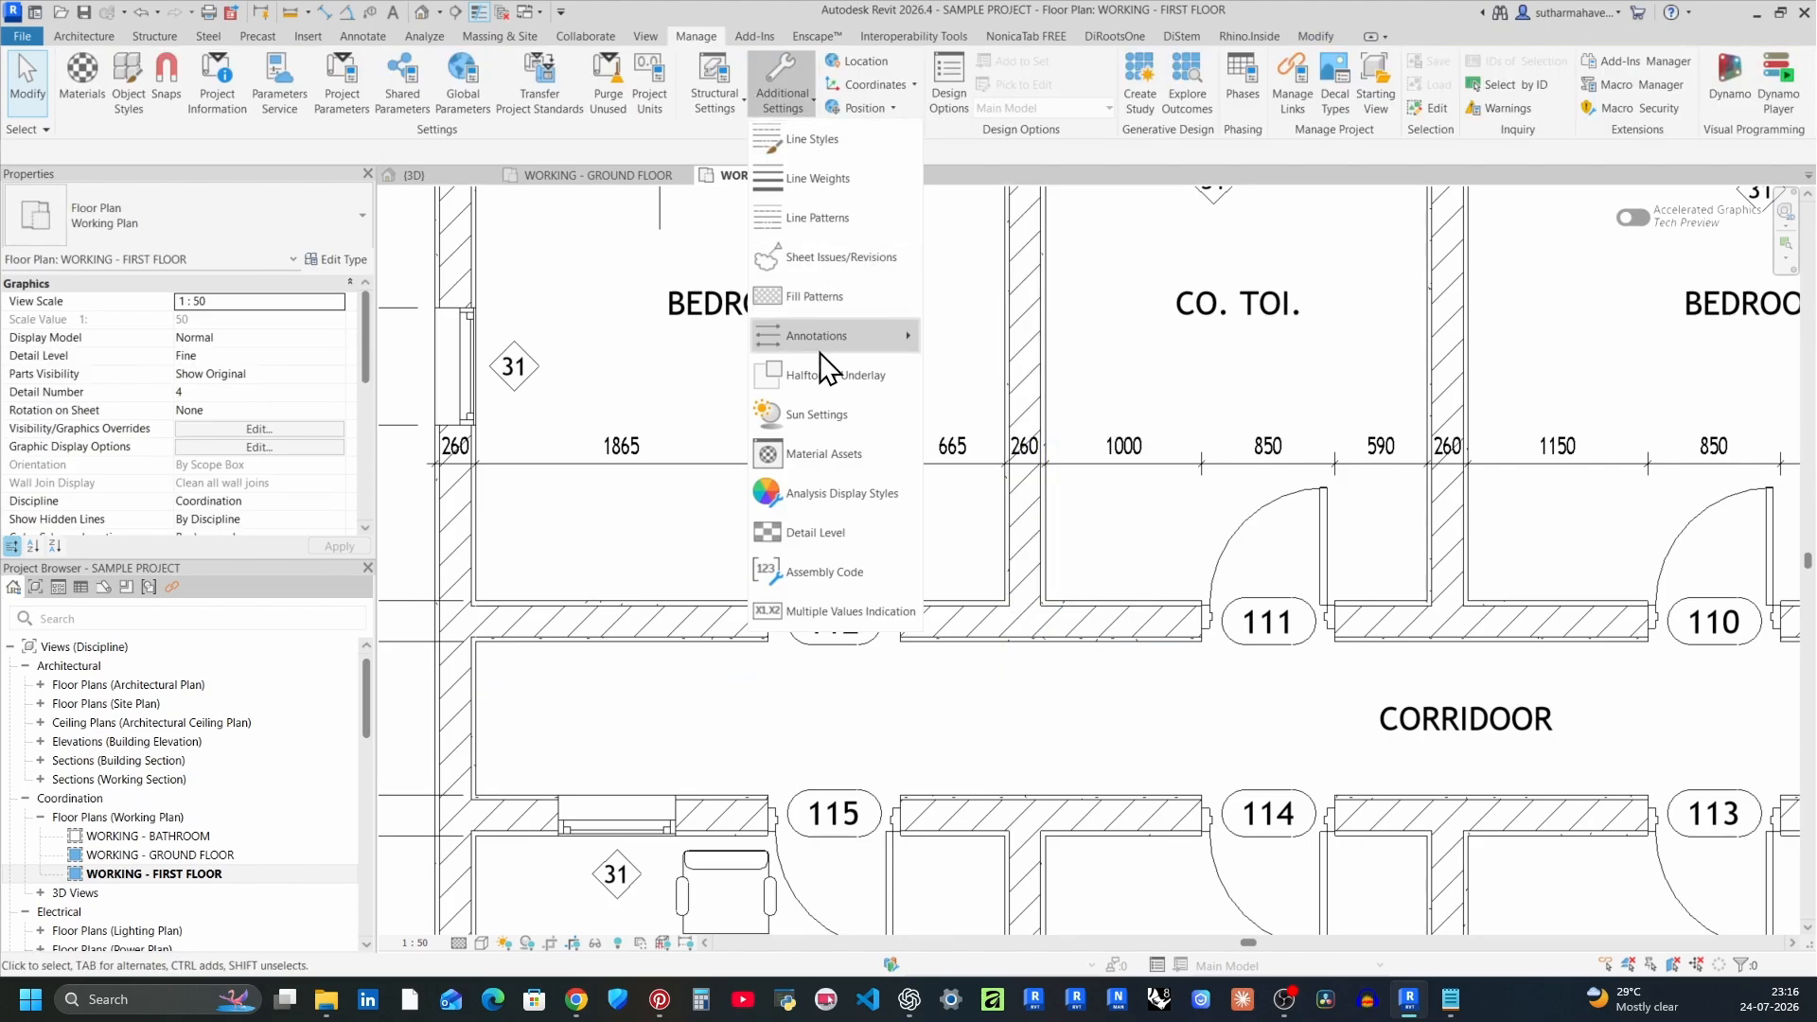
pyautogui.moveTo(836, 345)
pyautogui.click(946, 369)
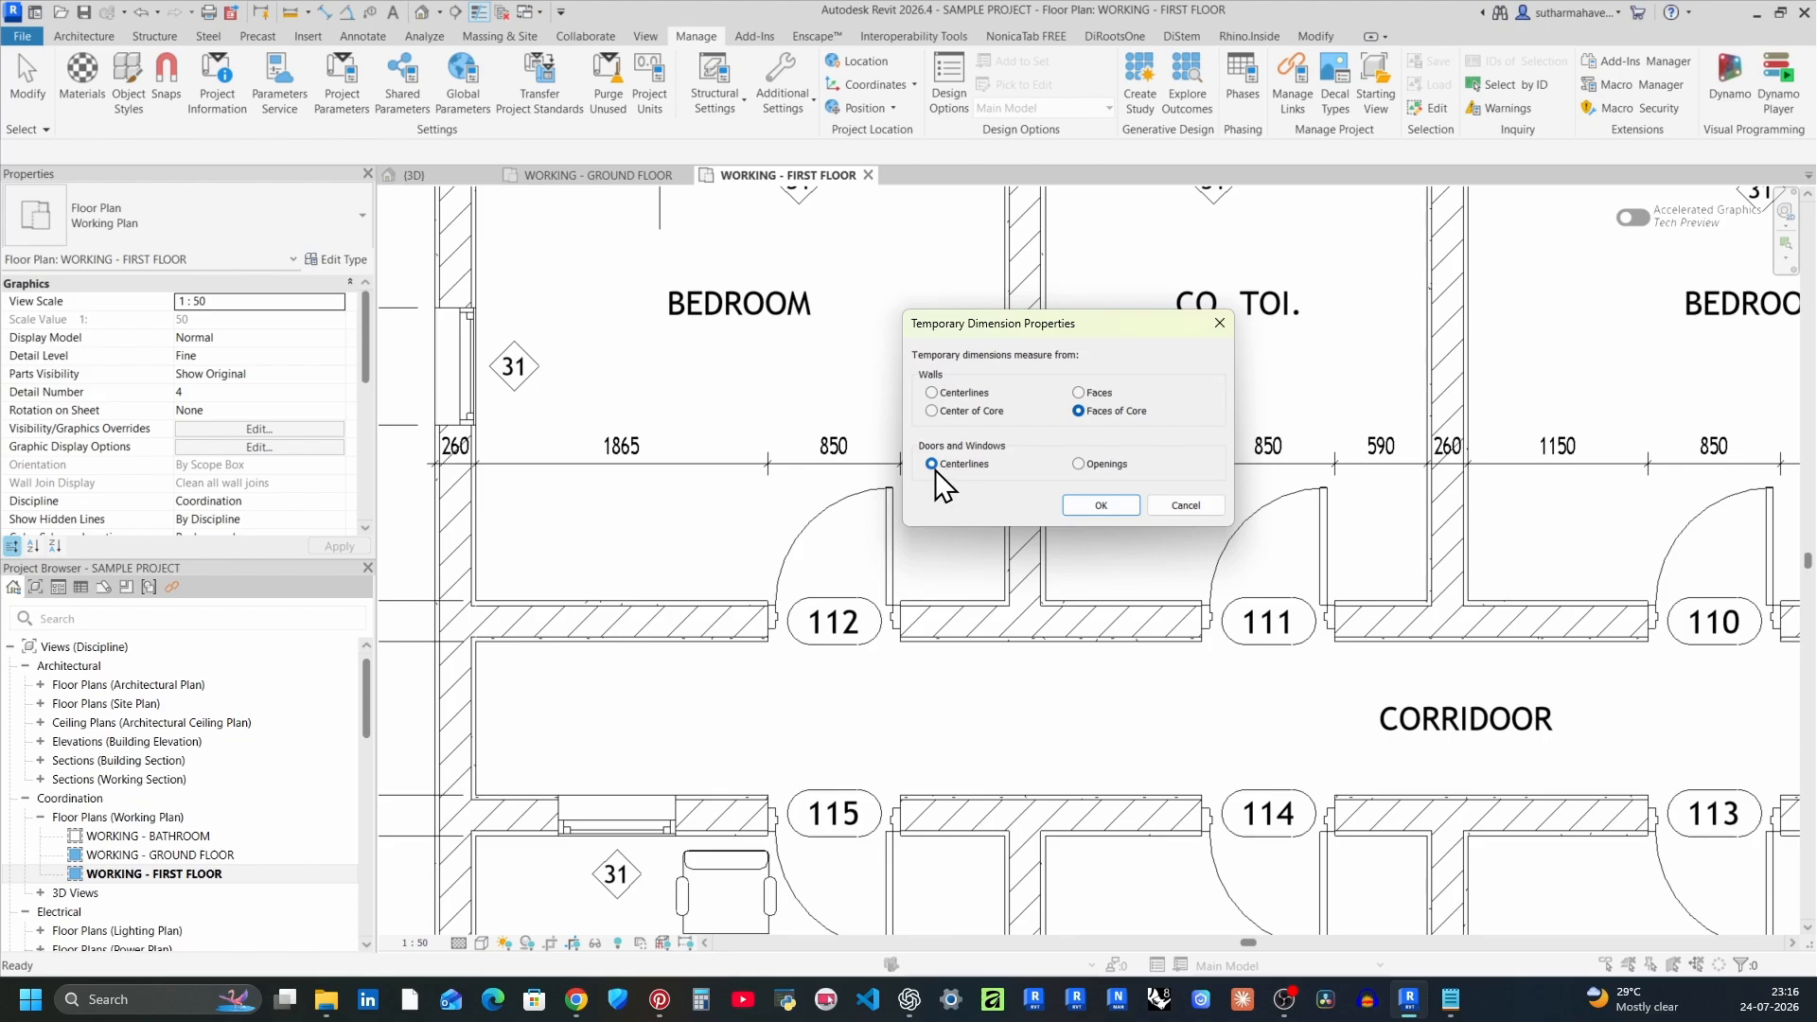
pyautogui.click(1097, 504)
pyautogui.click(933, 629)
pyautogui.moveTo(933, 636); pyautogui.dragTo(932, 667, button='middle')
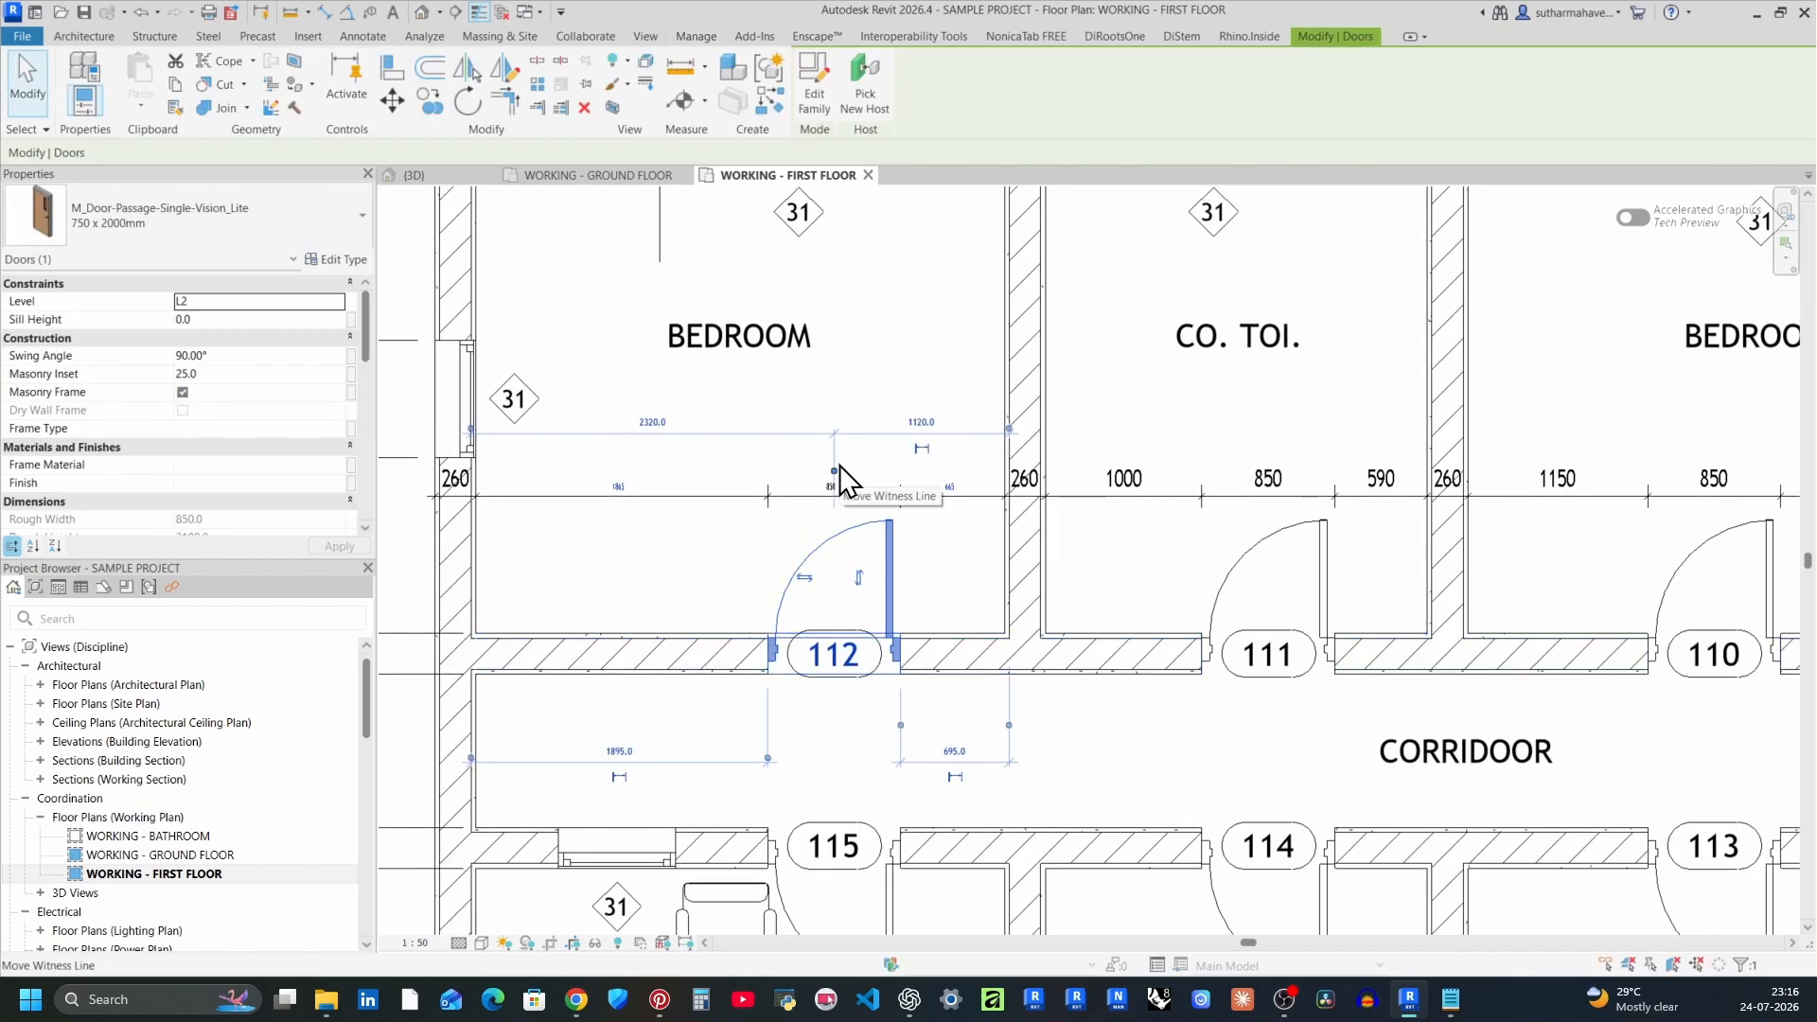
pyautogui.moveTo(836, 478); pyautogui.dragTo(845, 409, button='middle')
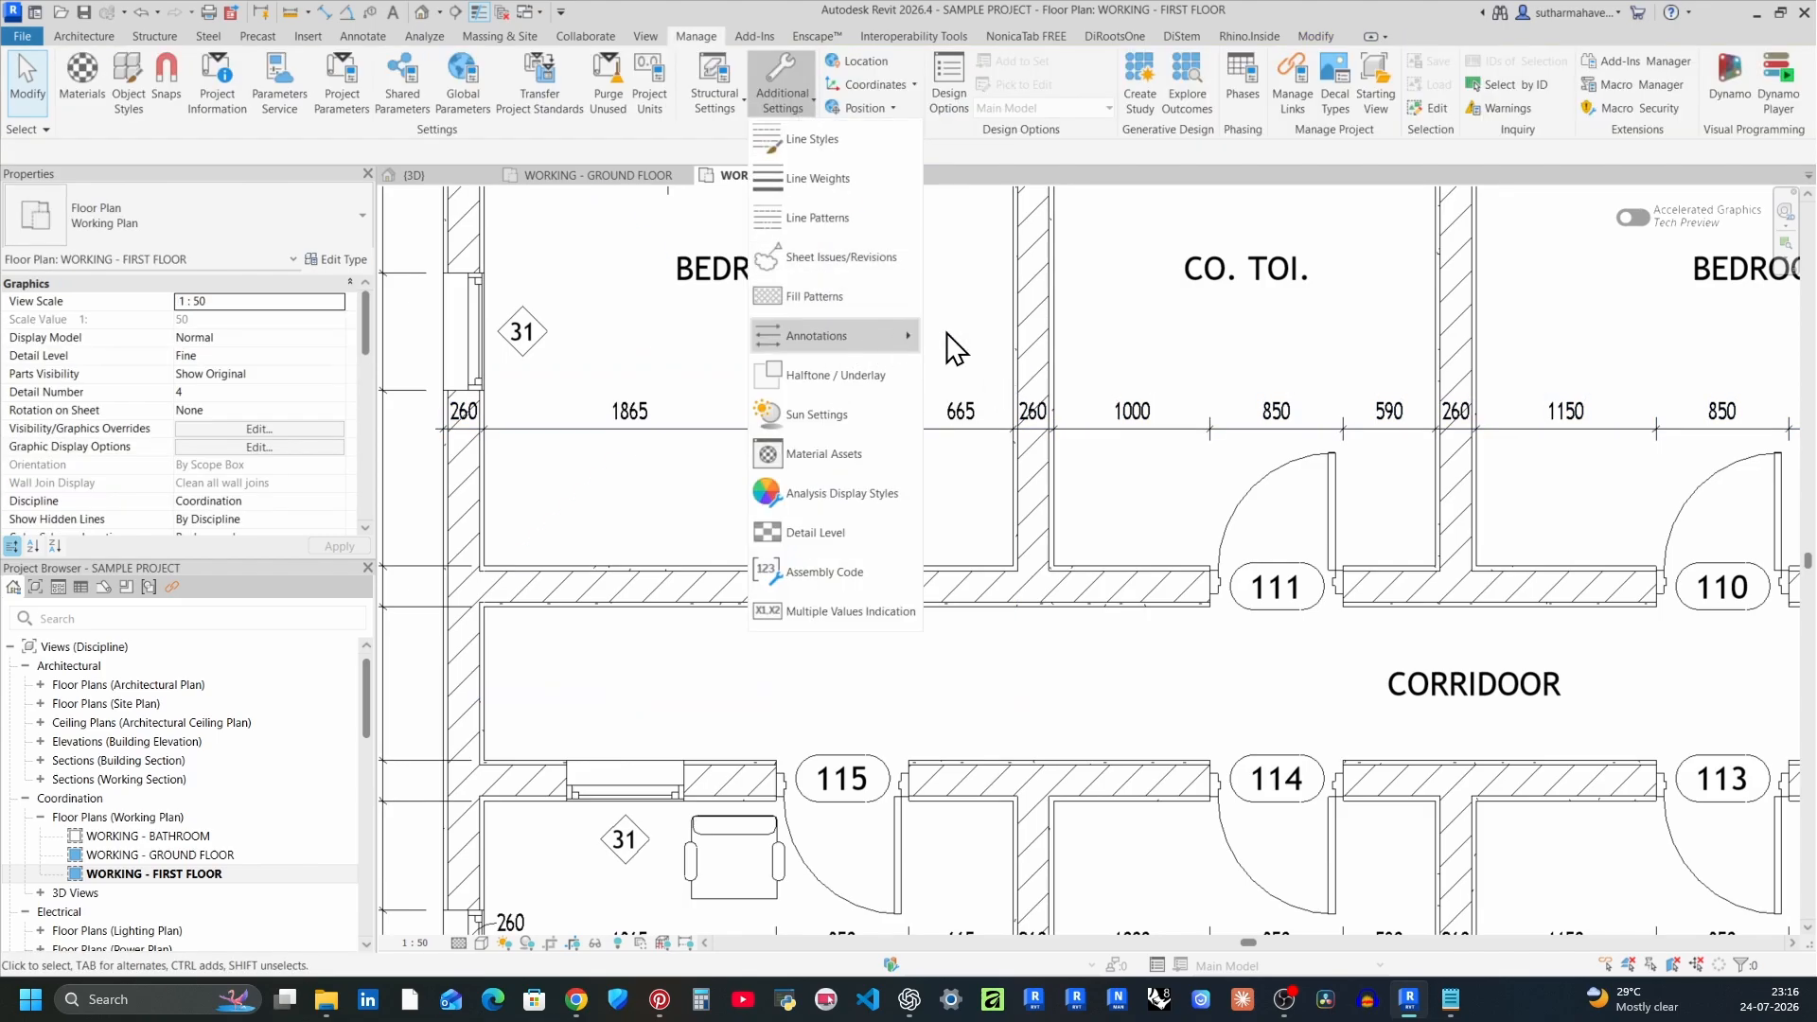
# Set temporary dimensions for doors and windows to measure from Openings and check them on door 112.
pyautogui.click(1086, 414)
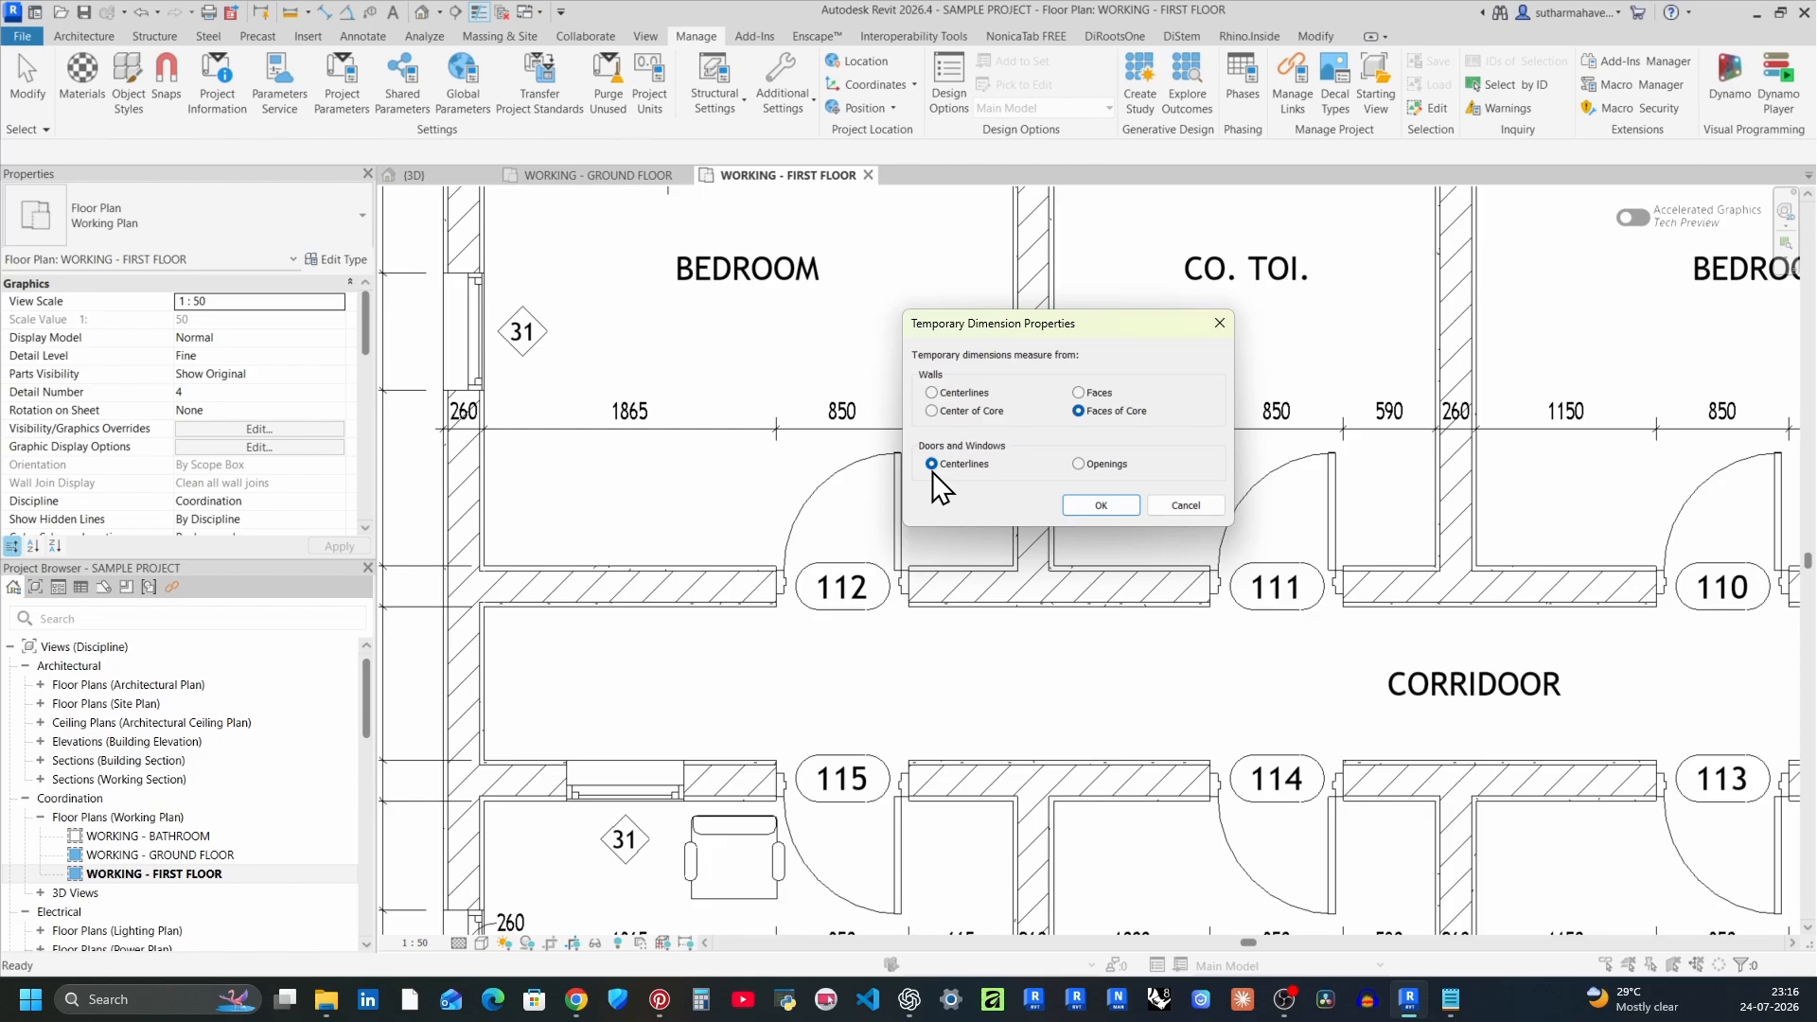
pyautogui.click(1078, 464)
pyautogui.click(1097, 505)
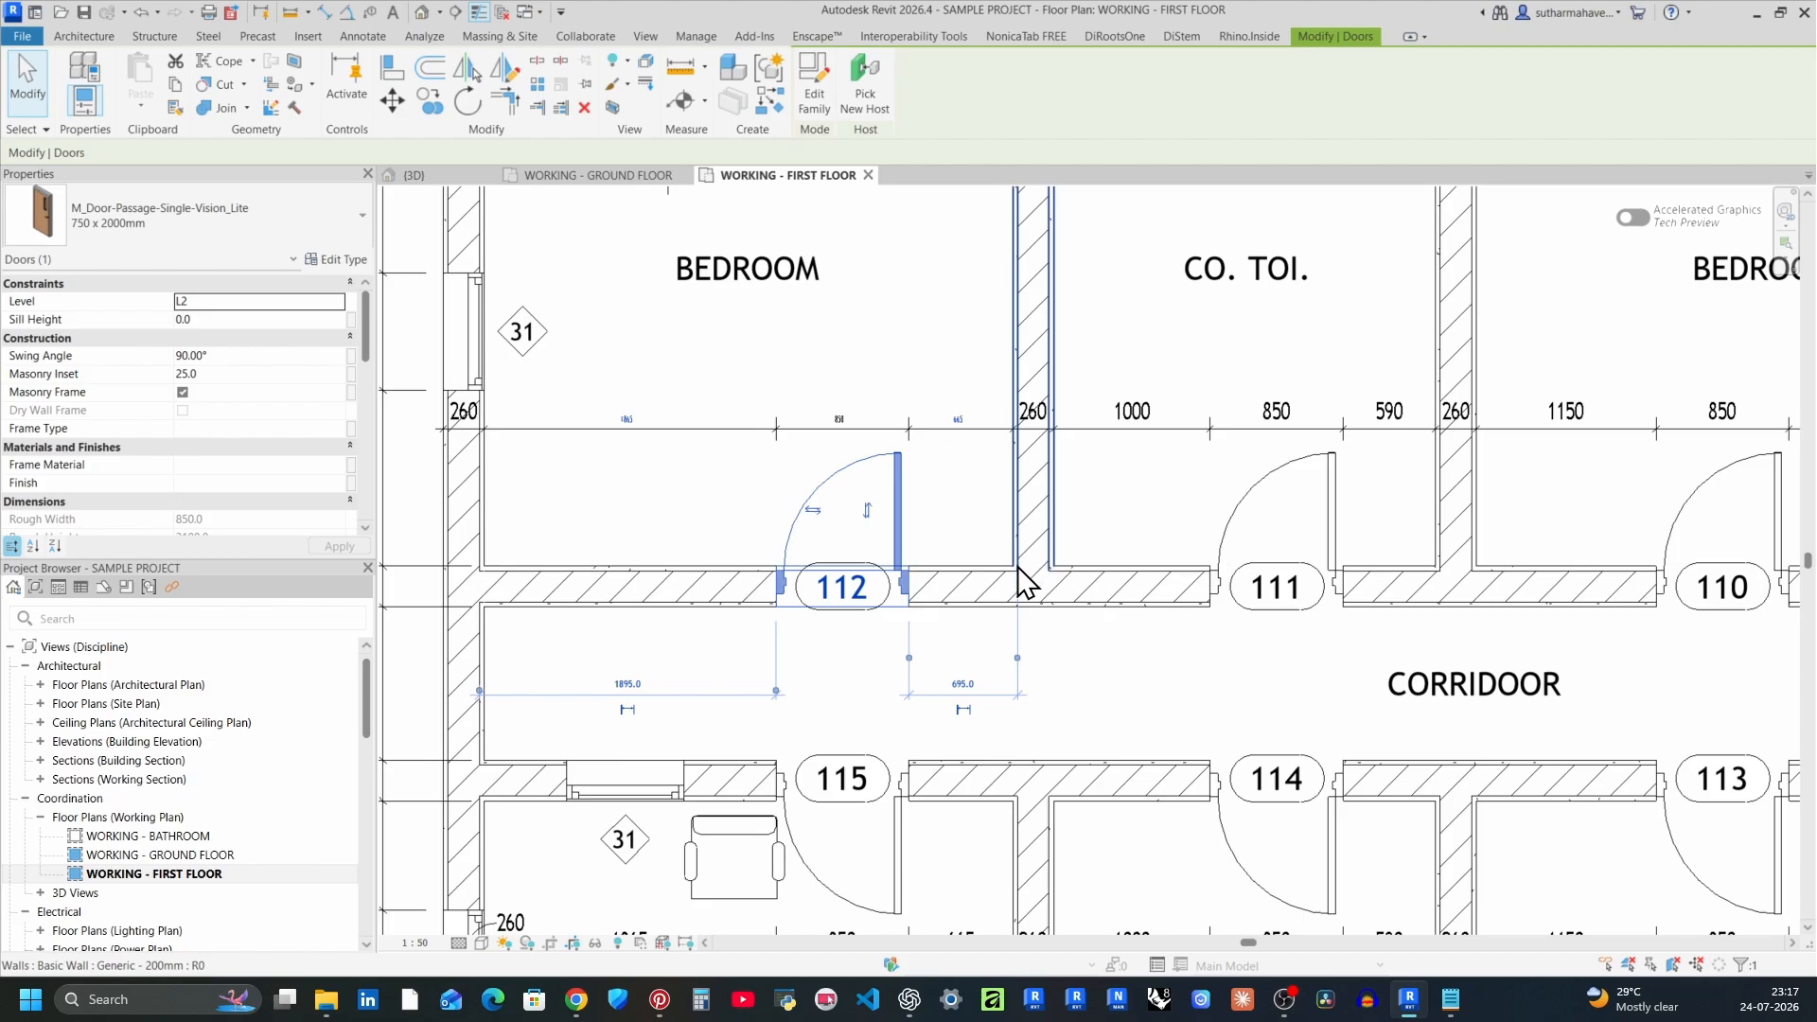
pyautogui.press('Escape')
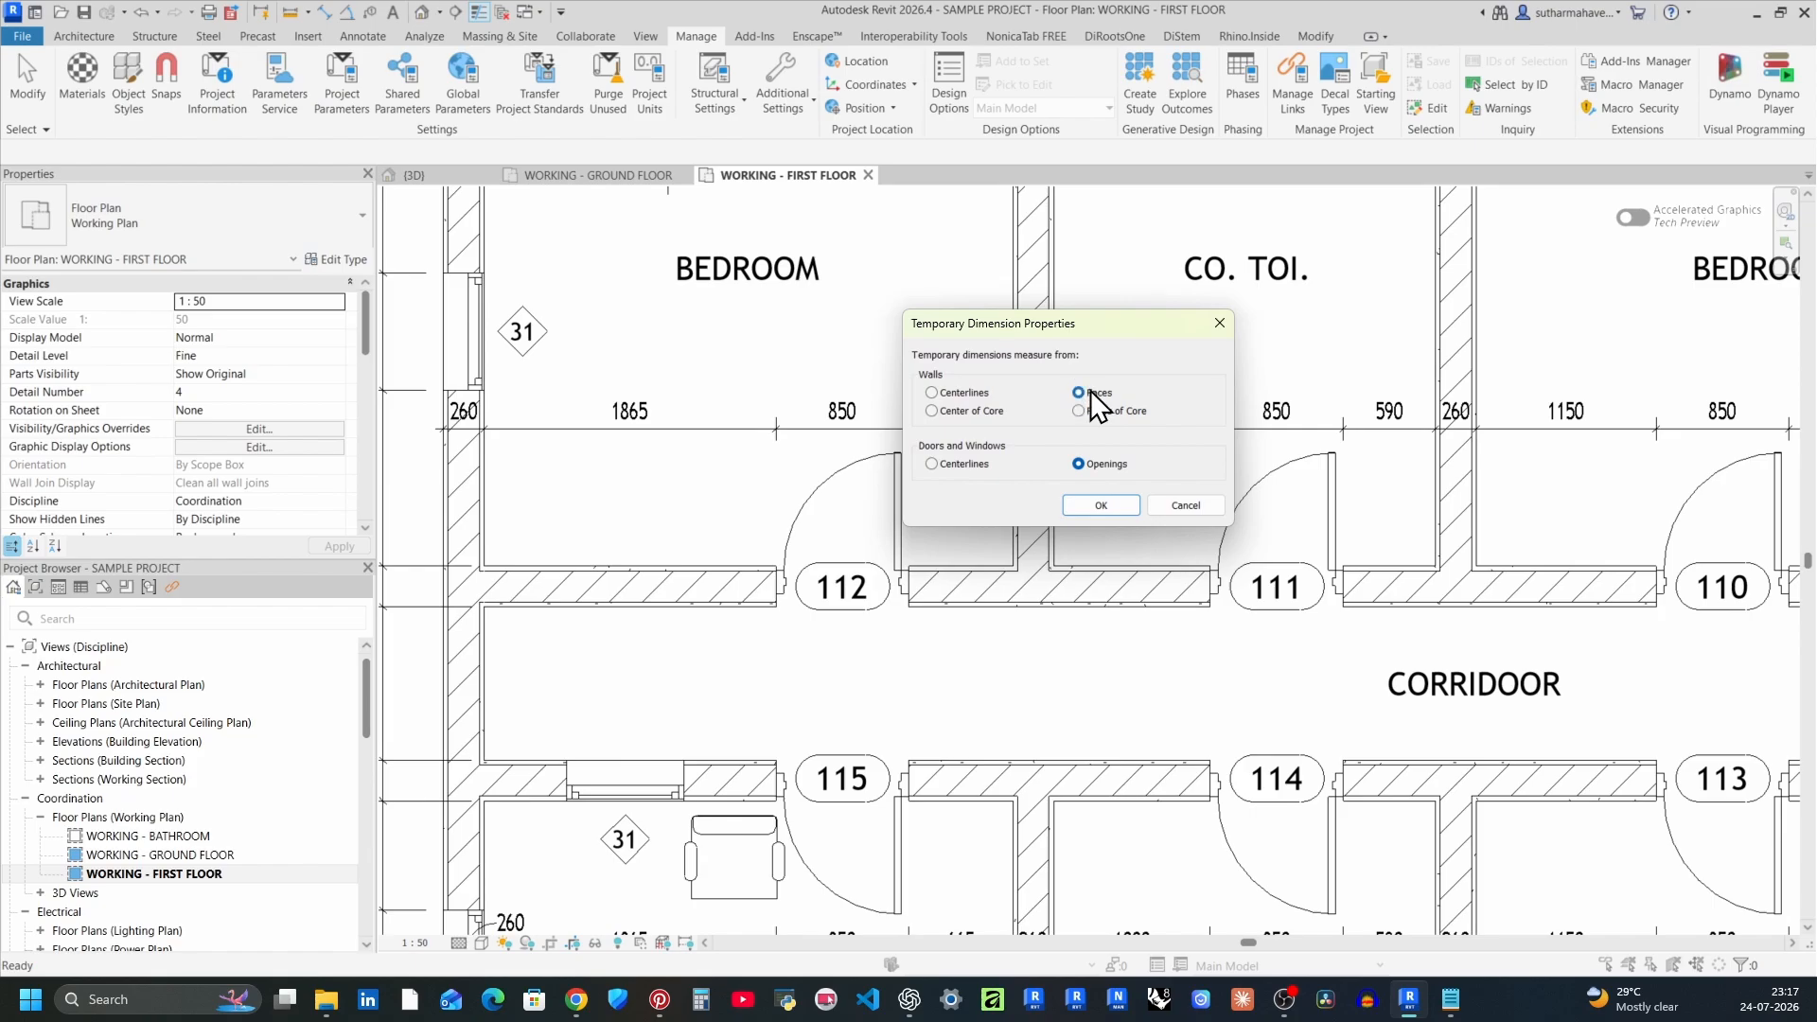
# Apply Faces as the wall reference for temporary dimensions and inspect the partition wall beside door 112.
pyautogui.click(1100, 505)
pyautogui.scroll(2, 1088, 365)
pyautogui.click(1022, 549)
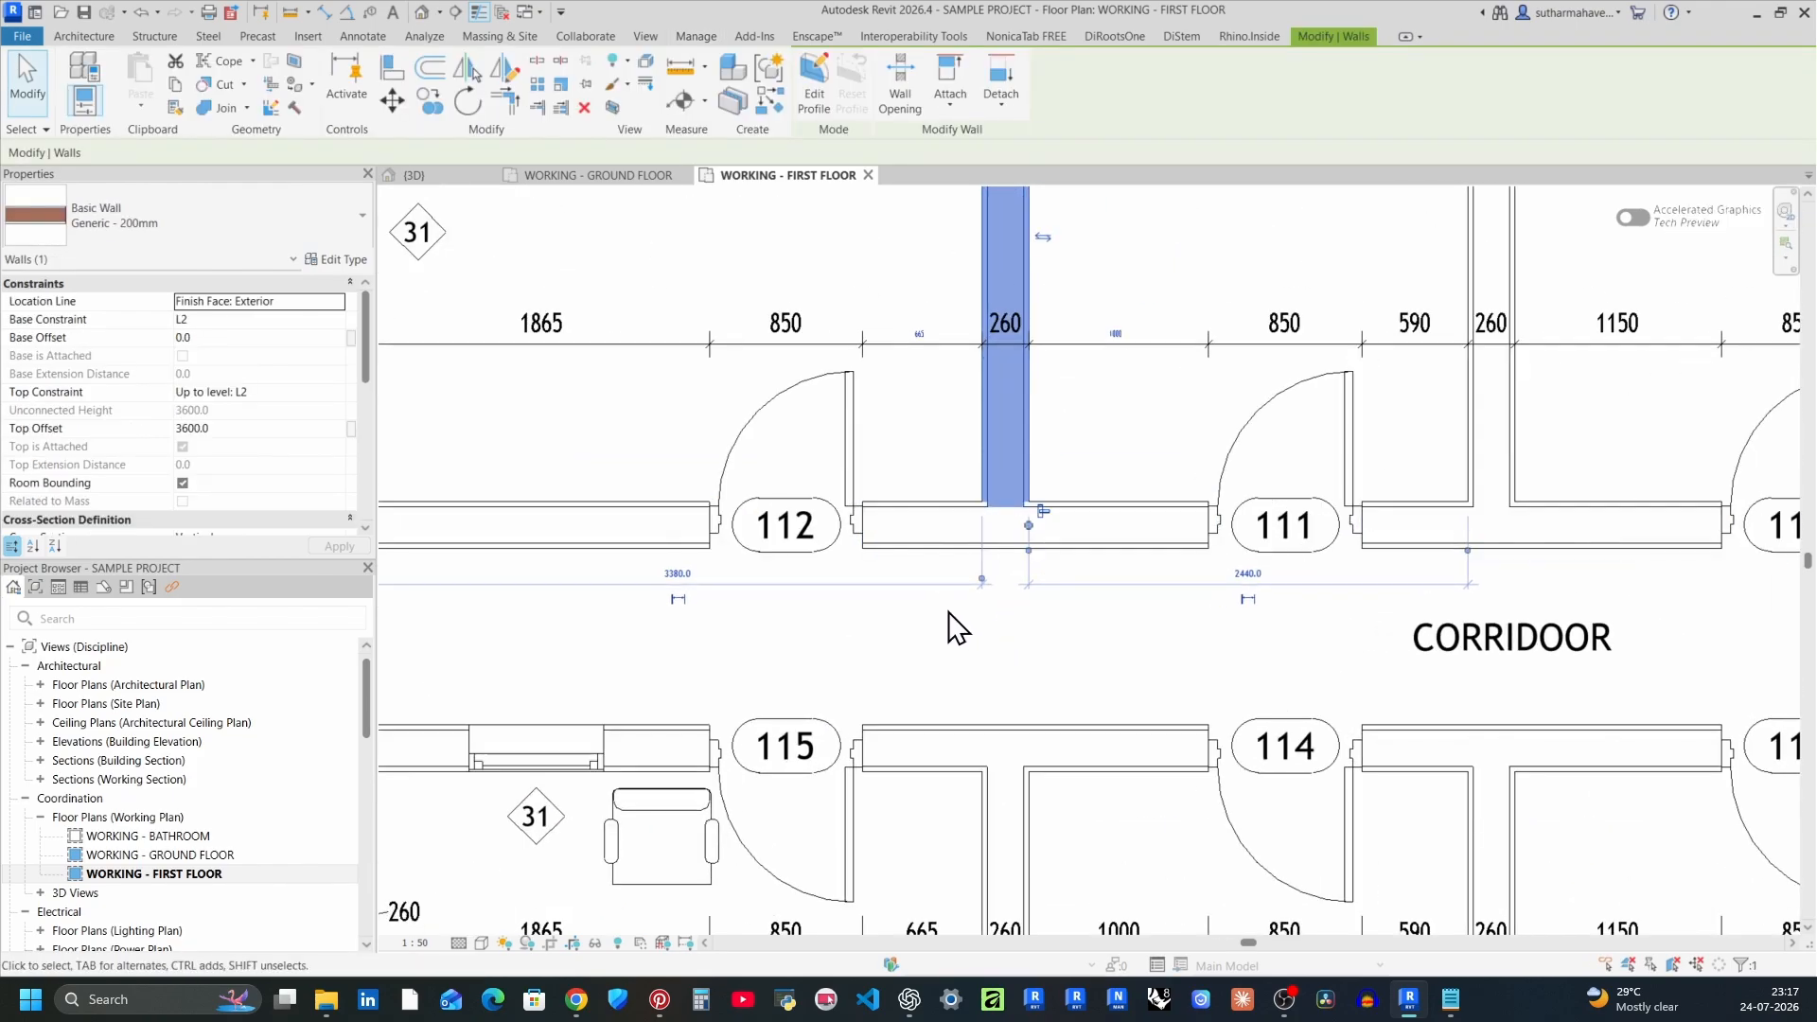
pyautogui.moveTo(949, 612)
pyautogui.mouseDown(button='middle')
pyautogui.moveTo(860, 678)
pyautogui.moveTo(875, 735)
pyautogui.mouseUp(button='middle')
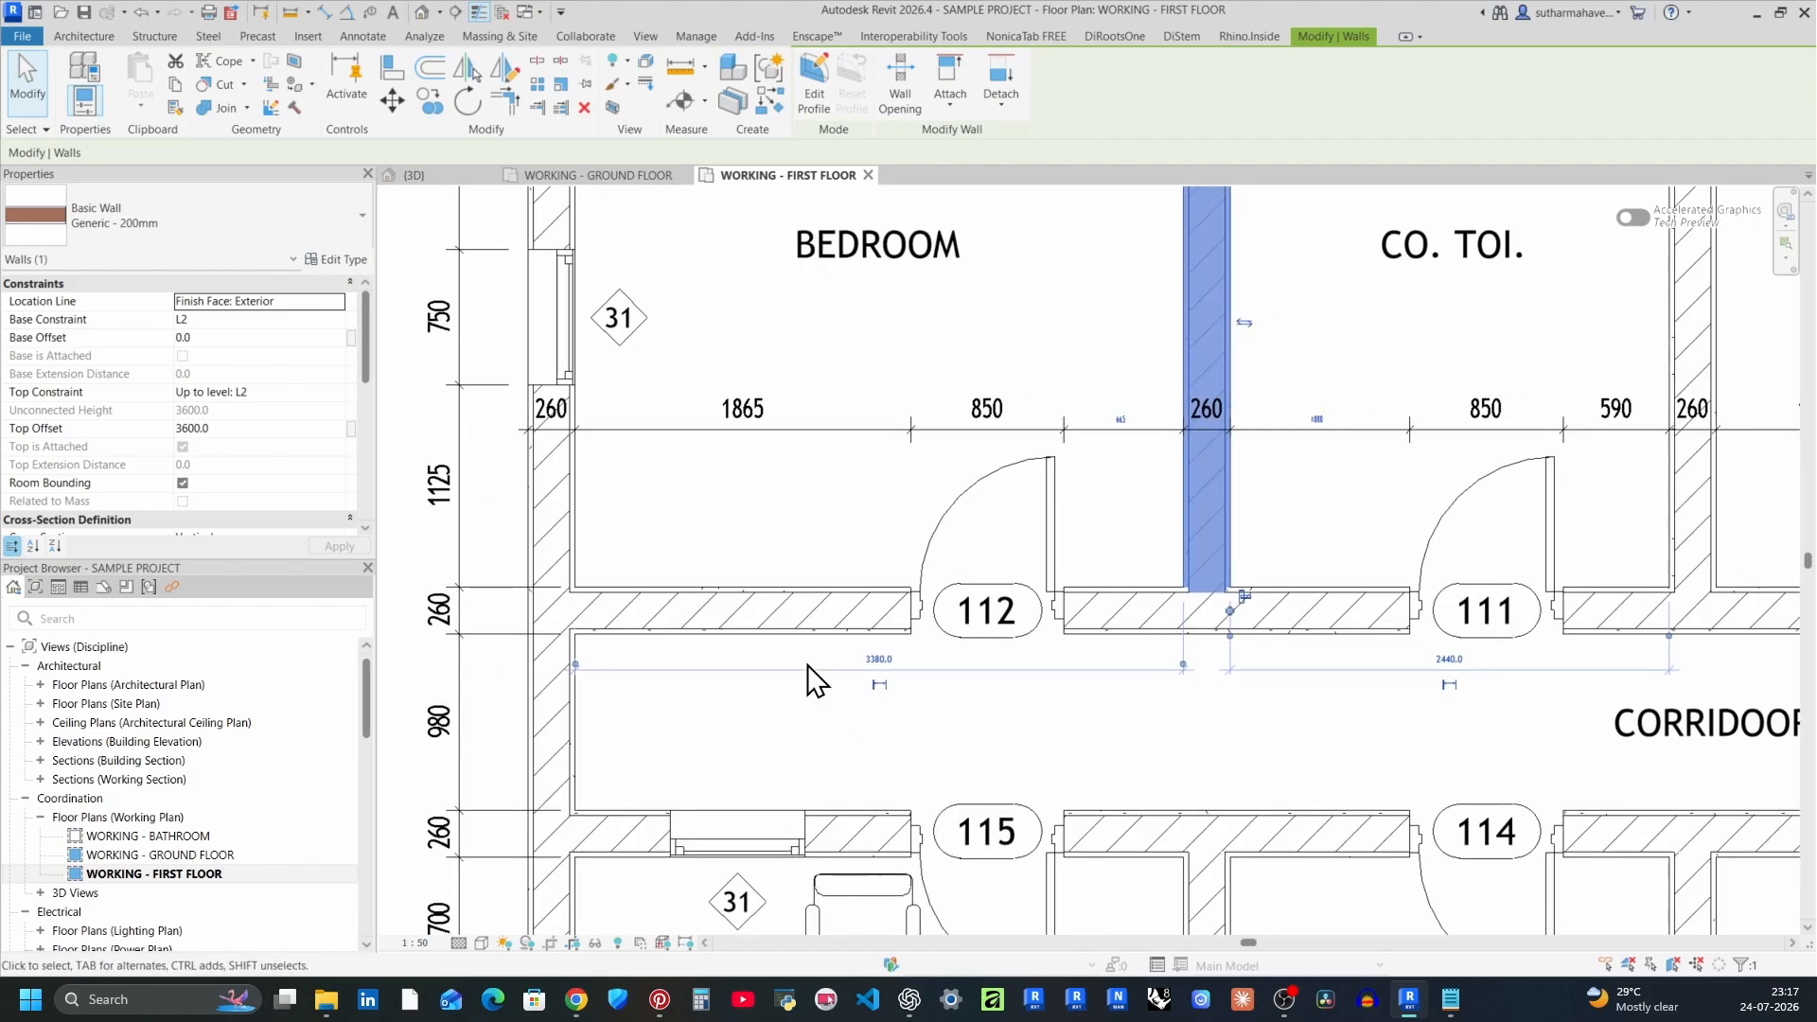
pyautogui.moveTo(912, 754); pyautogui.dragTo(926, 610, button='middle')
pyautogui.scroll(-1, 977, 745)
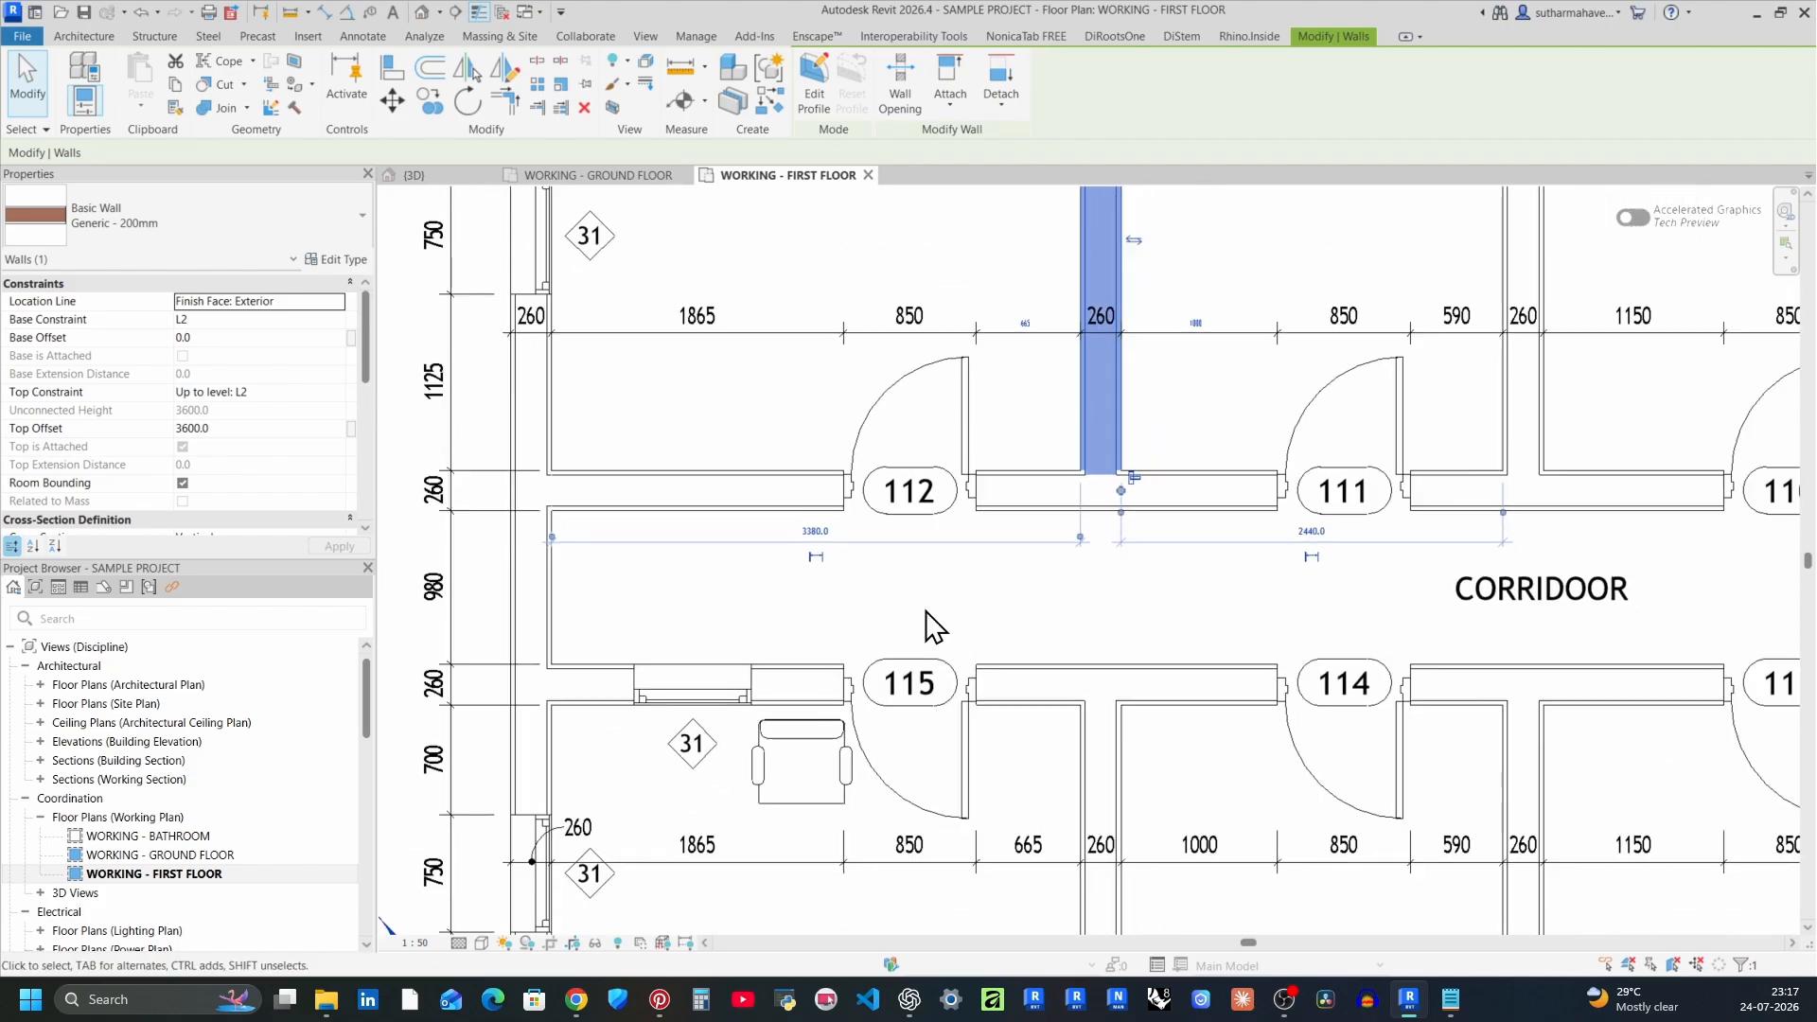
pyautogui.moveTo(897, 867); pyautogui.dragTo(925, 682, button='middle')
pyautogui.click(925, 682)
pyautogui.press('Delete')
pyautogui.click(989, 621)
# Review the wall and door-and-window measuring options in the Temporary Dimension Properties.
pyautogui.moveTo(1051, 582); pyautogui.dragTo(1042, 653, button='middle')
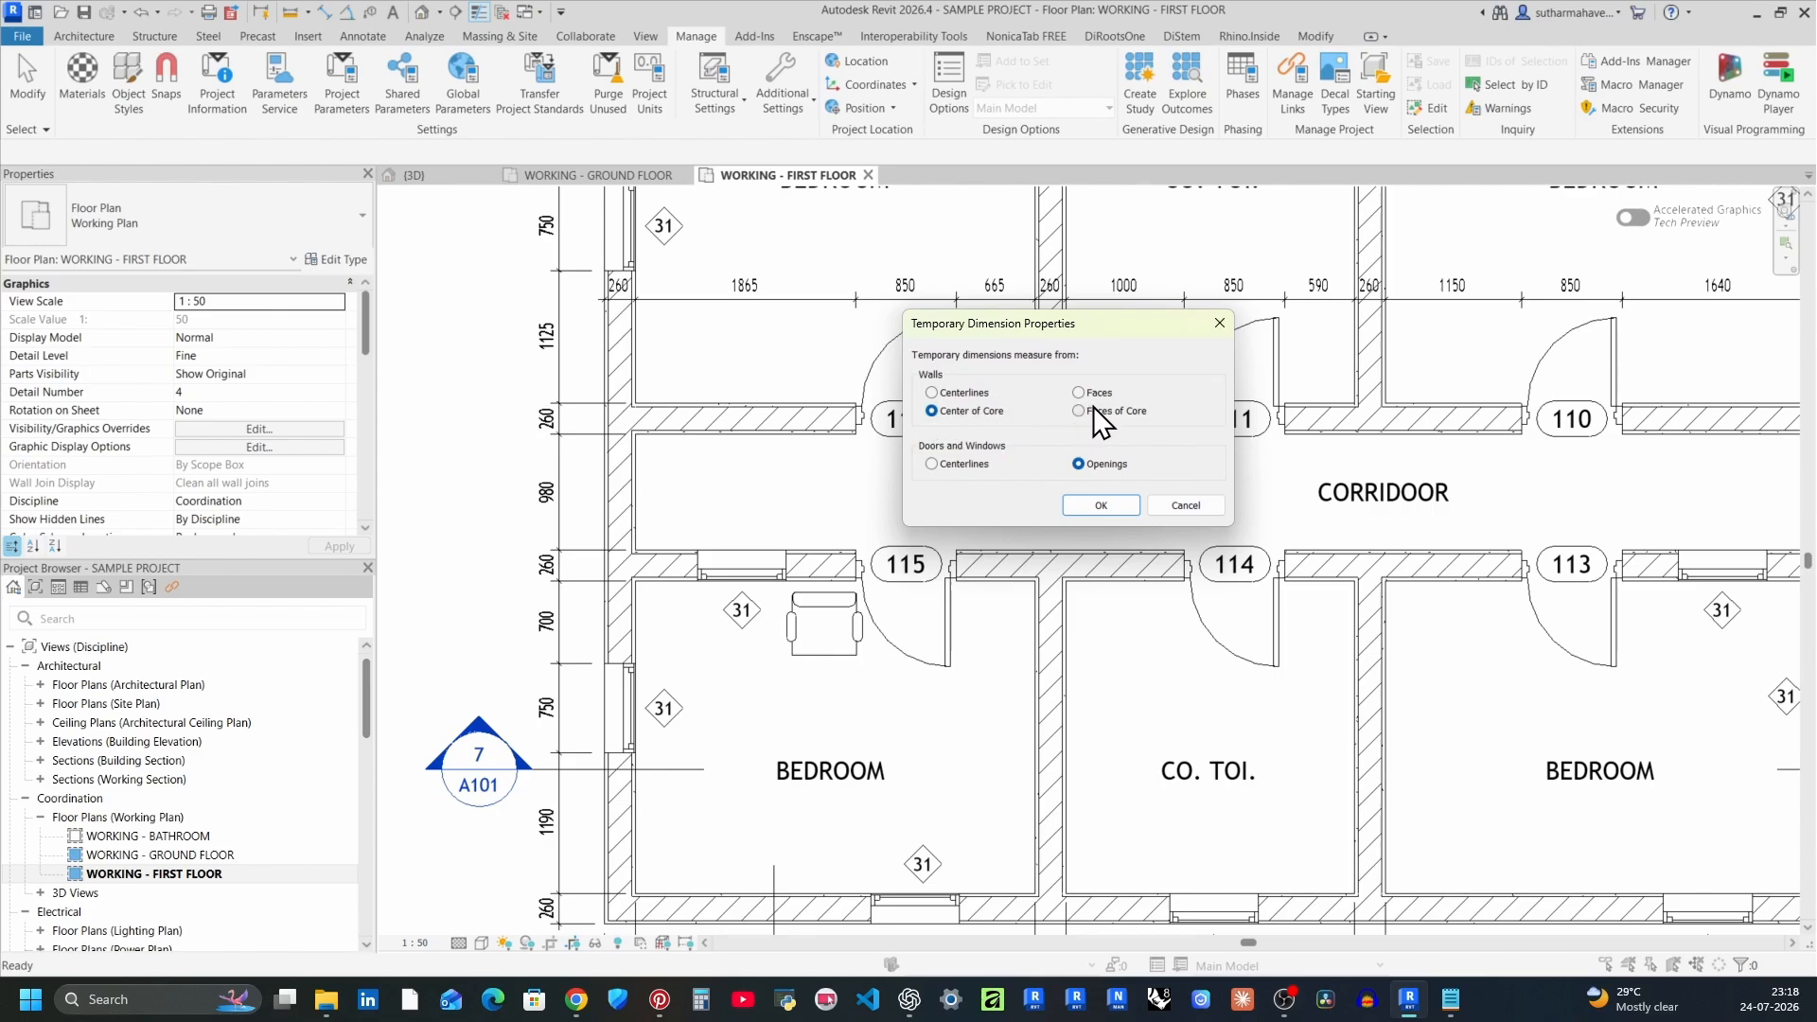
pyautogui.click(984, 463)
pyautogui.click(1162, 499)
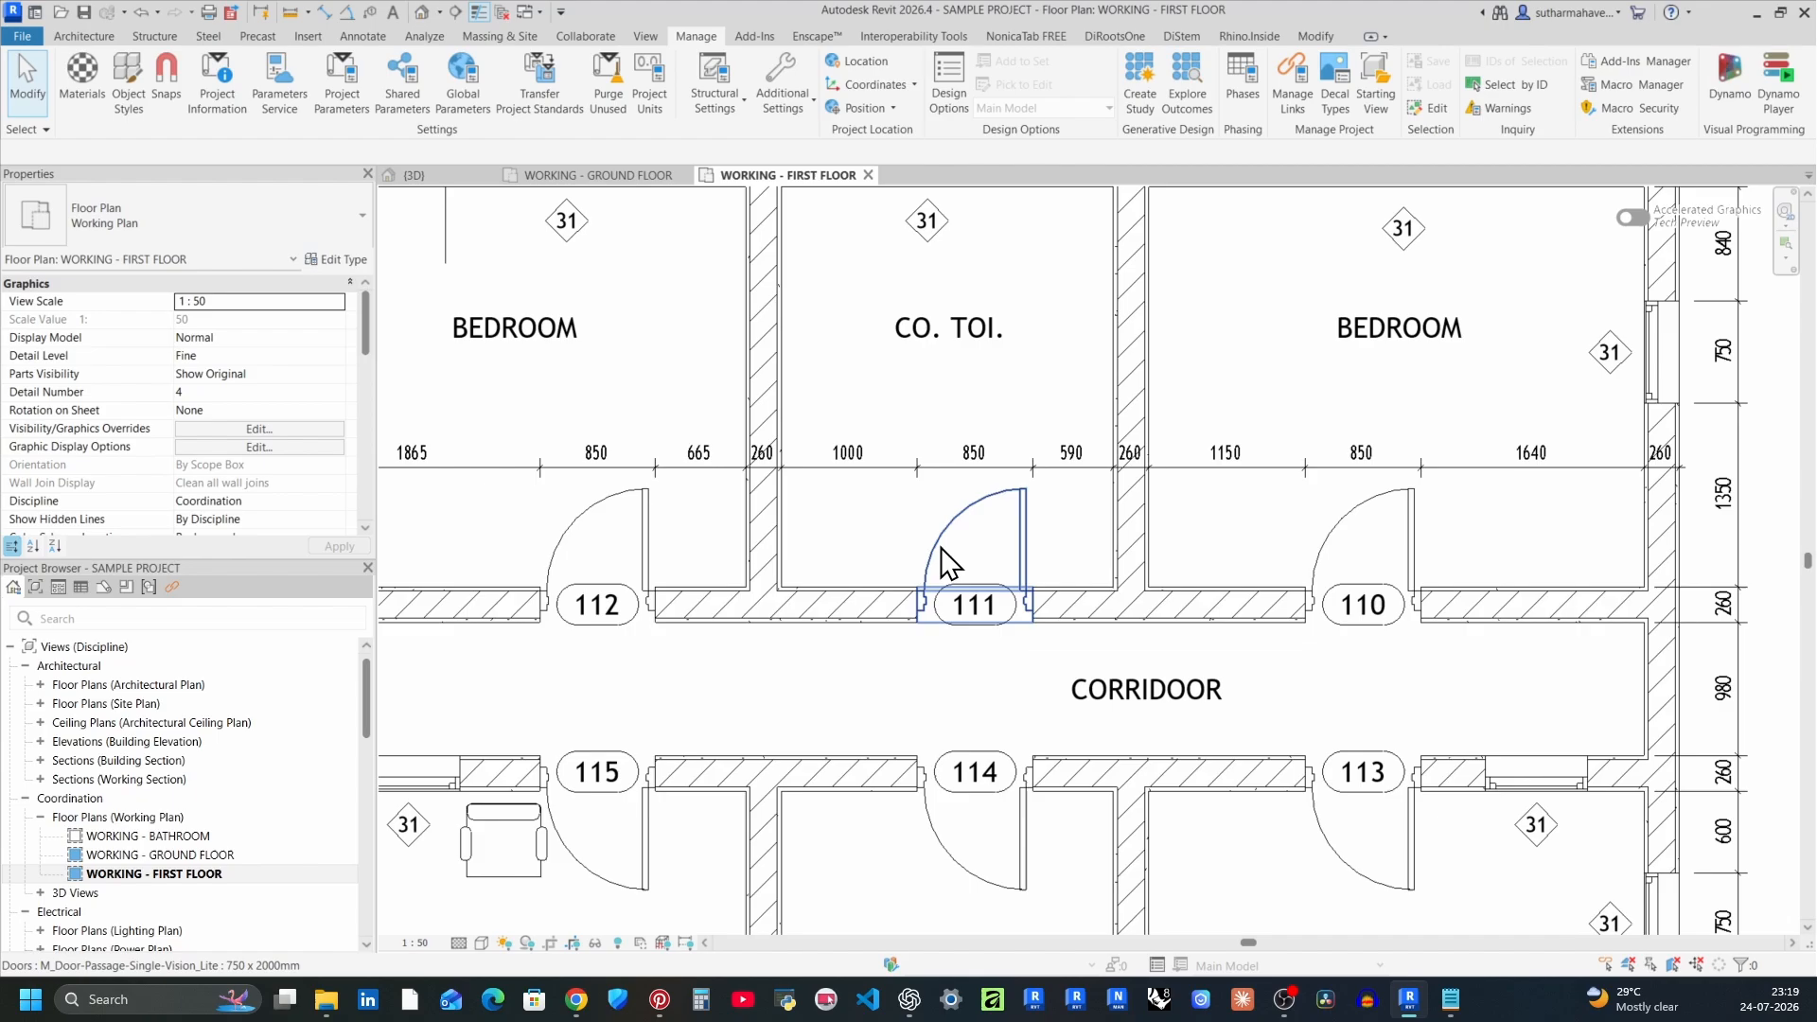
# Move door 111 by setting its distance from the wall on the door 112 side to 1200.
pyautogui.scroll(1, 940, 547)
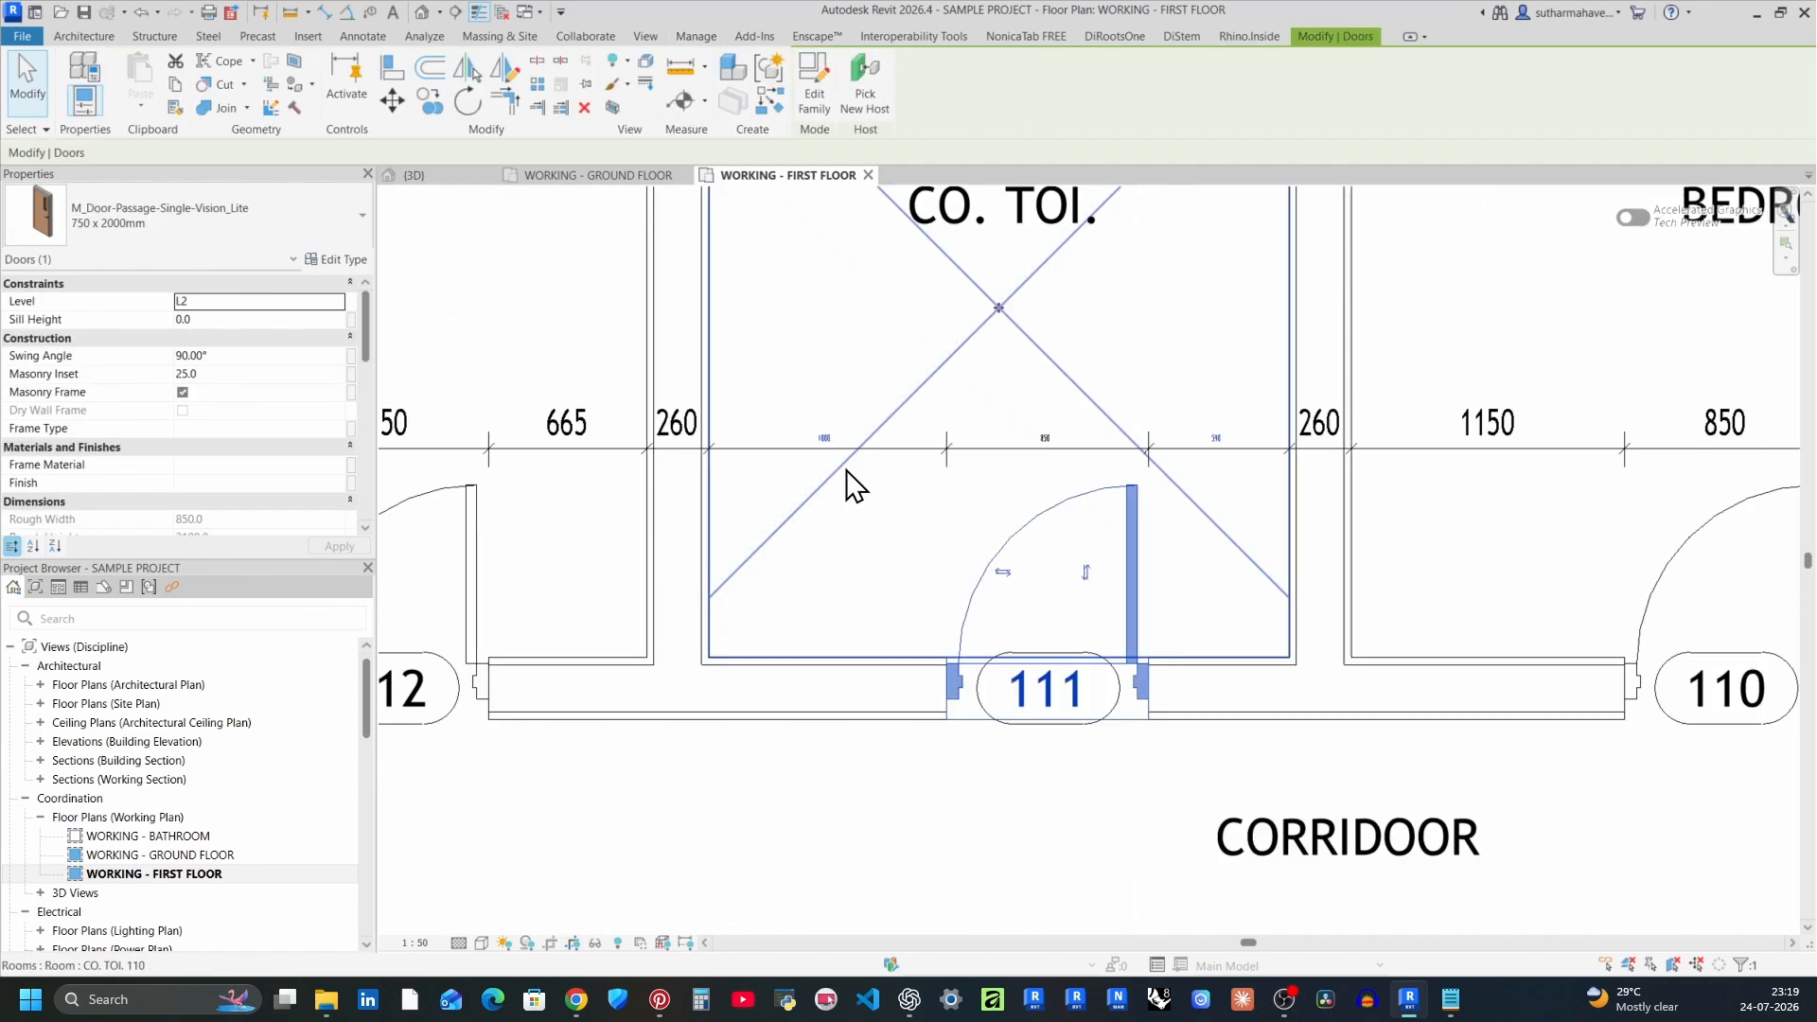
pyautogui.click(825, 438)
pyautogui.write('1200')
pyautogui.press('Return')
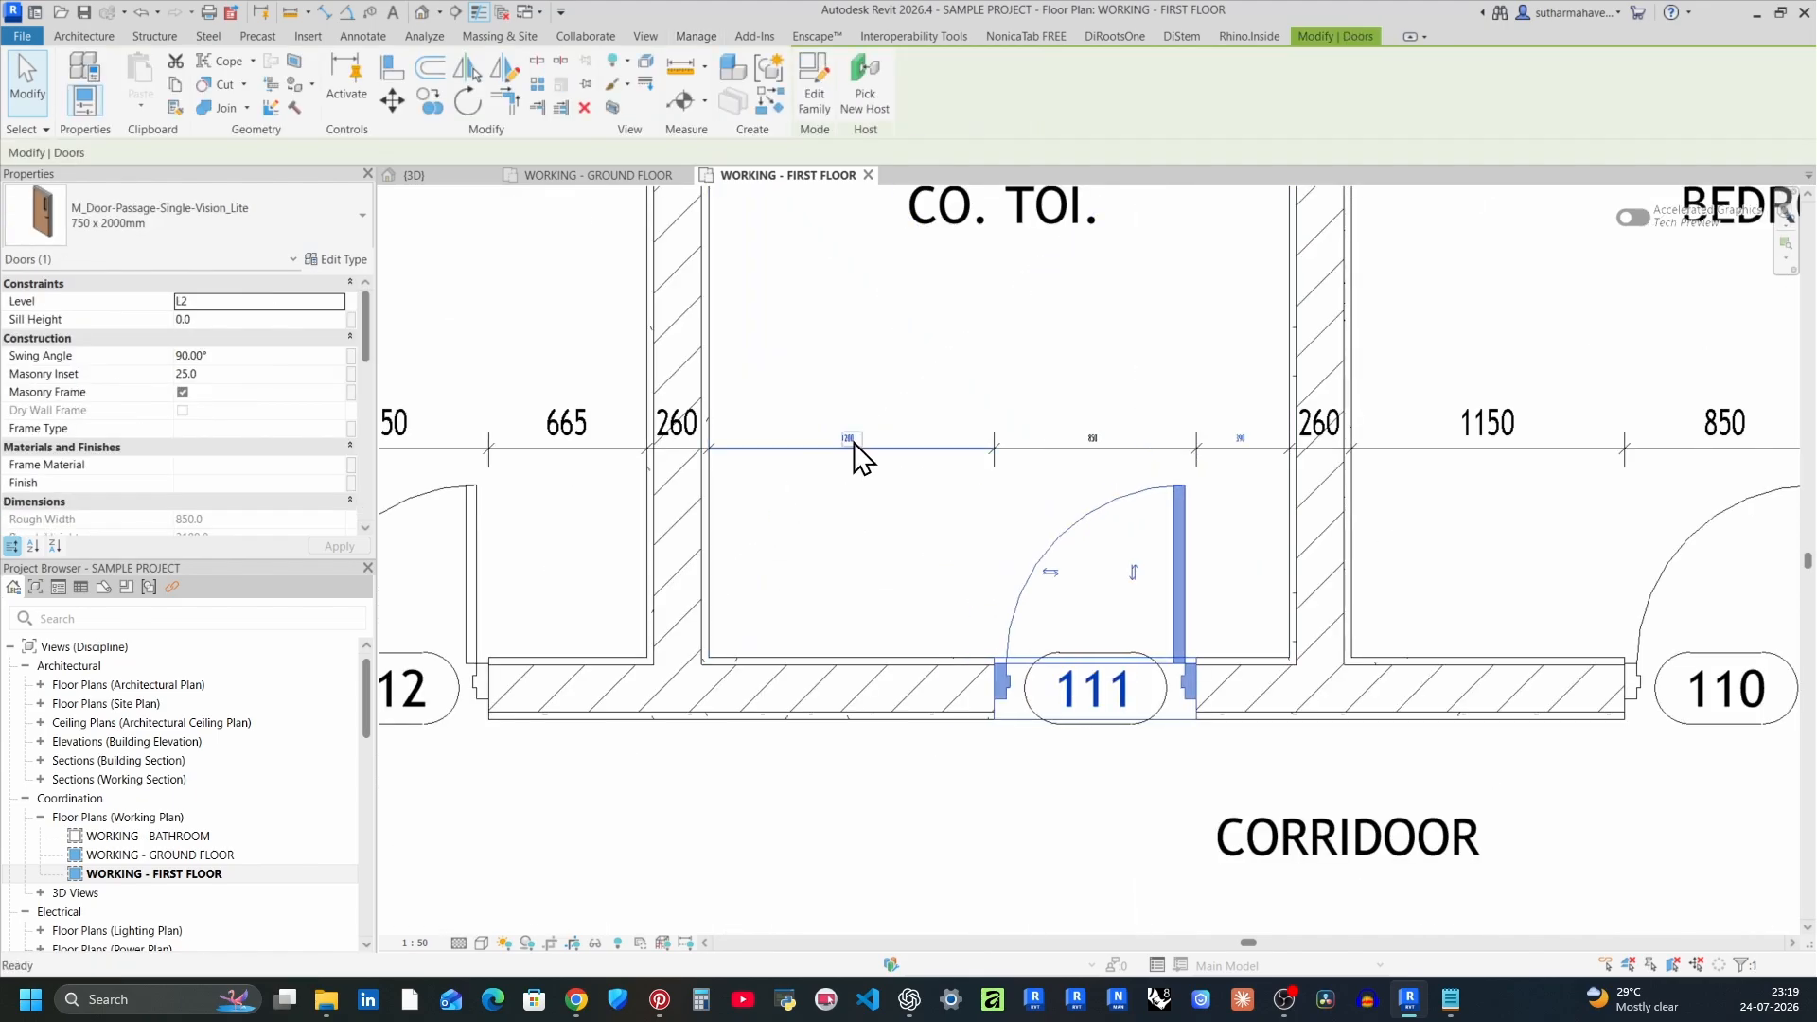
pyautogui.click(1083, 592)
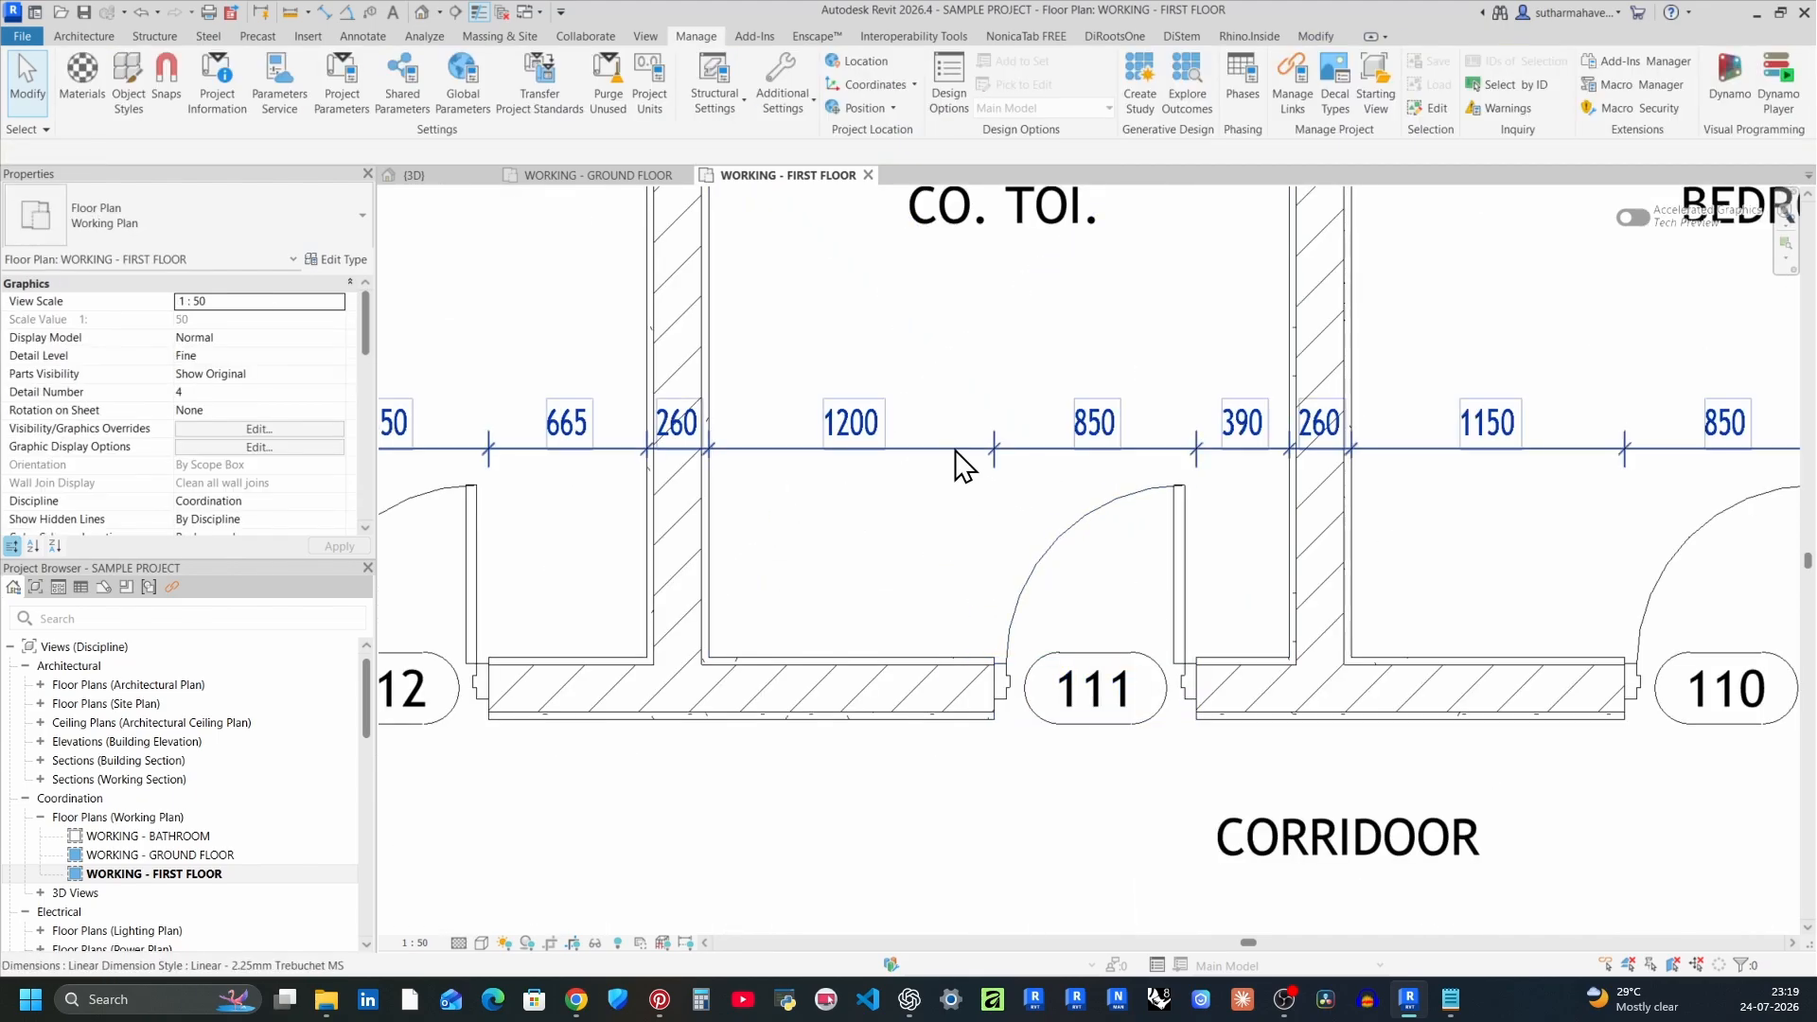